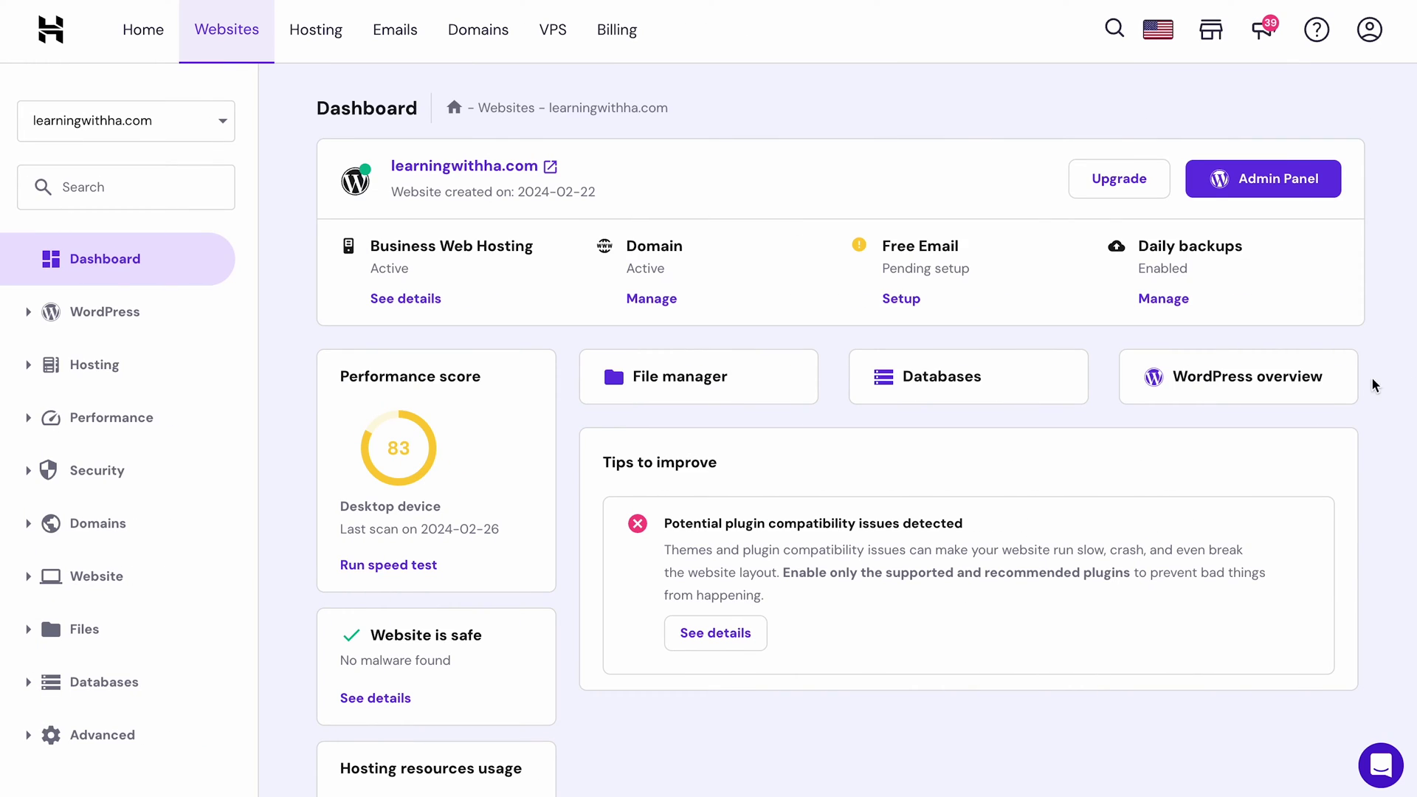
Step: Turn on the Maintenance mode toggle in the site's WordPress overview Core section
click(1263, 380)
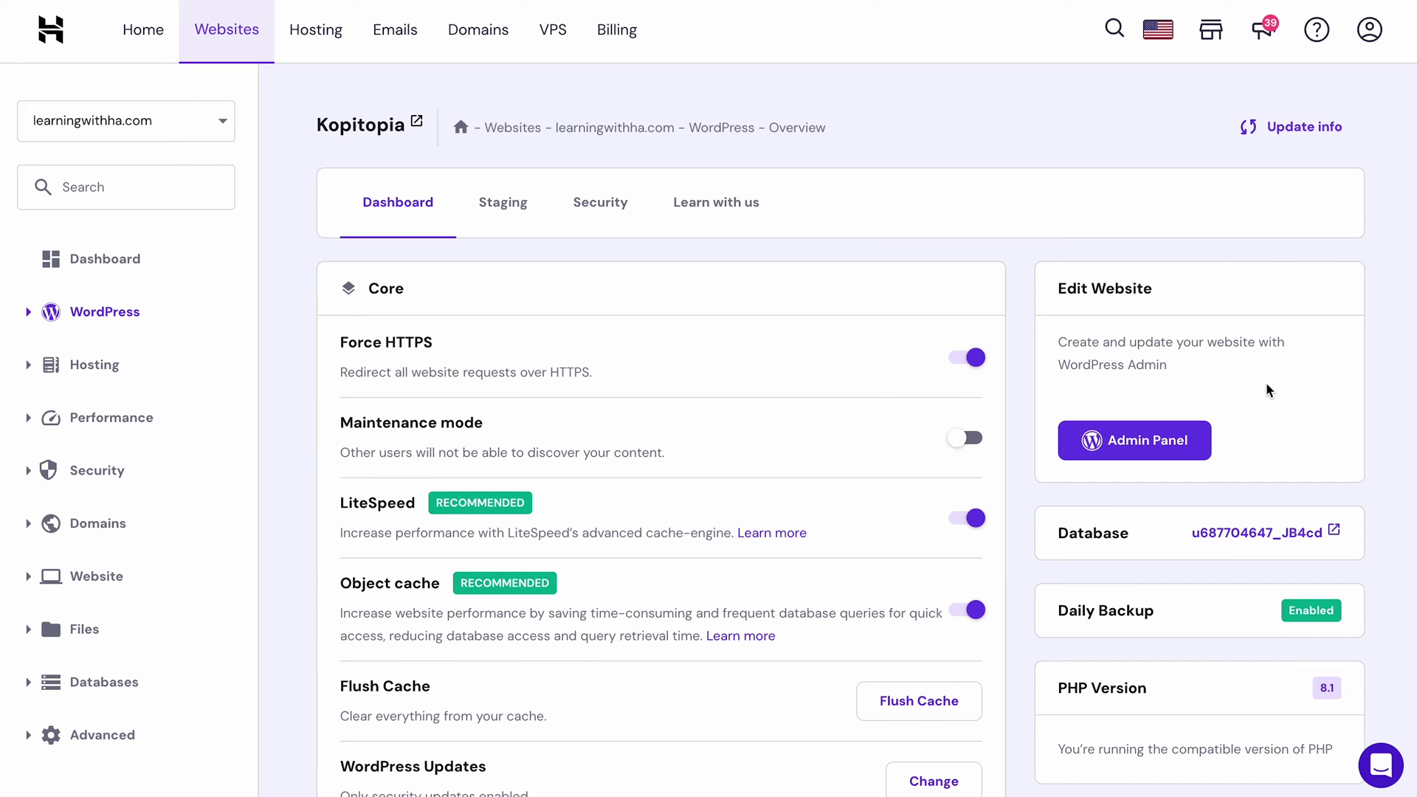
click(970, 441)
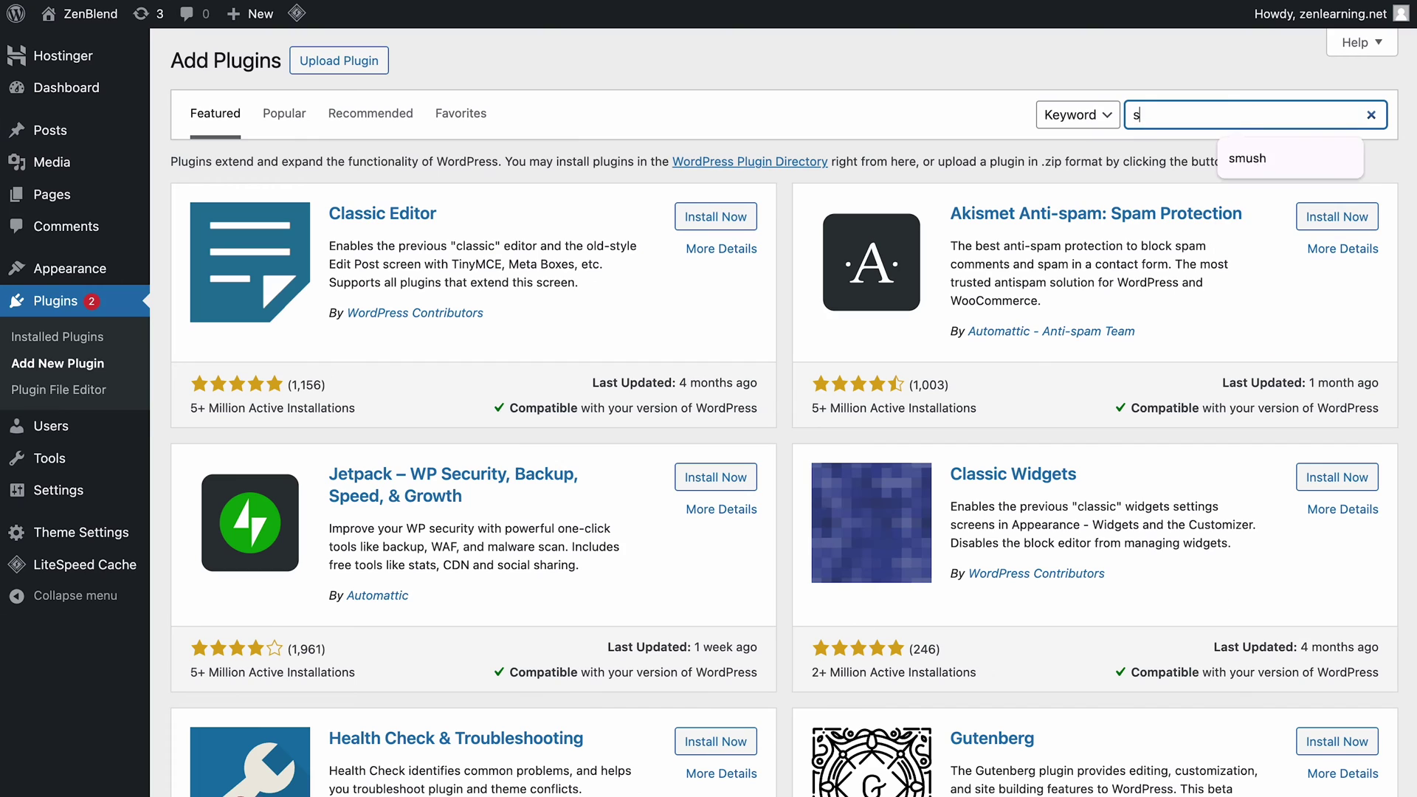
Step: Search for 'seedprod', then install and activate the SeedProd plugin
text(dprod)
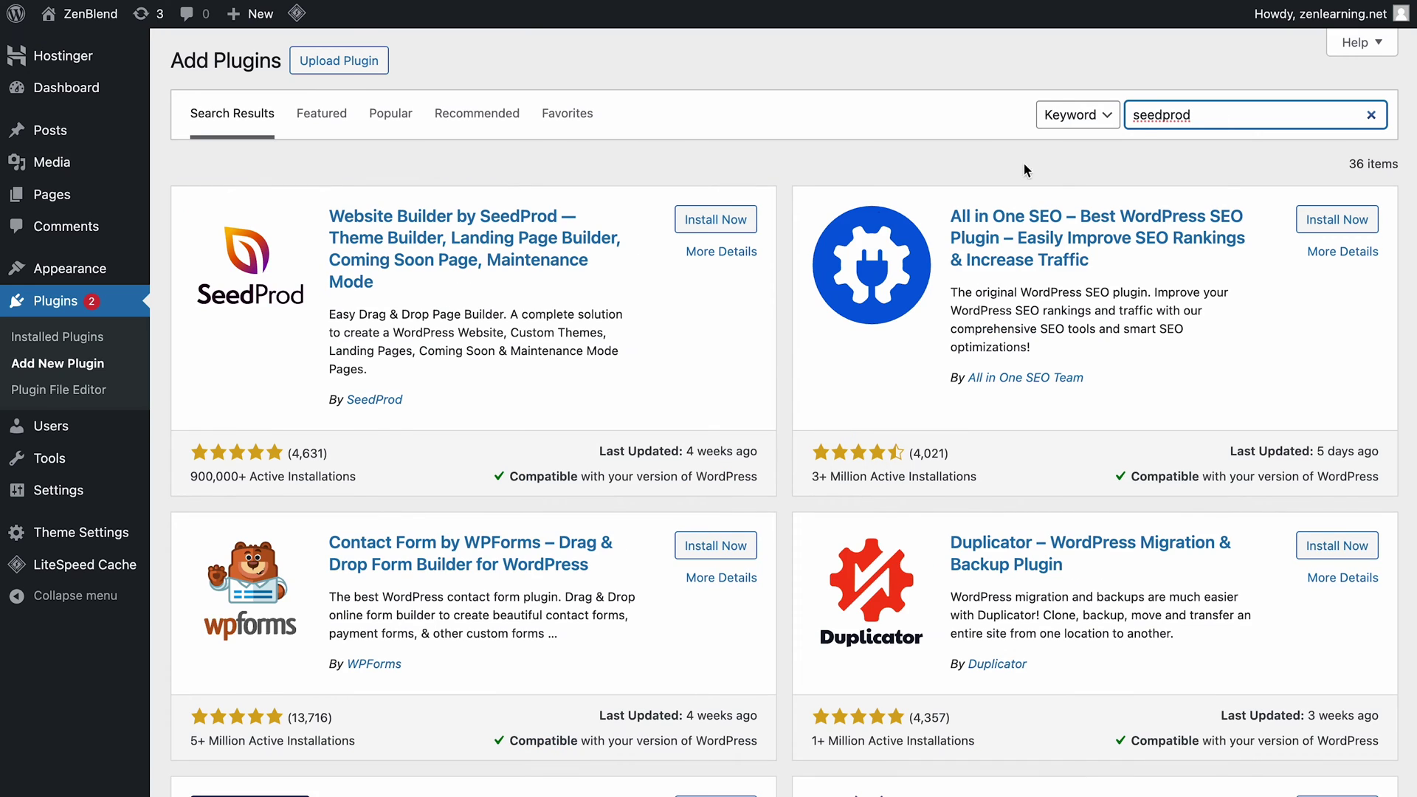
click(697, 226)
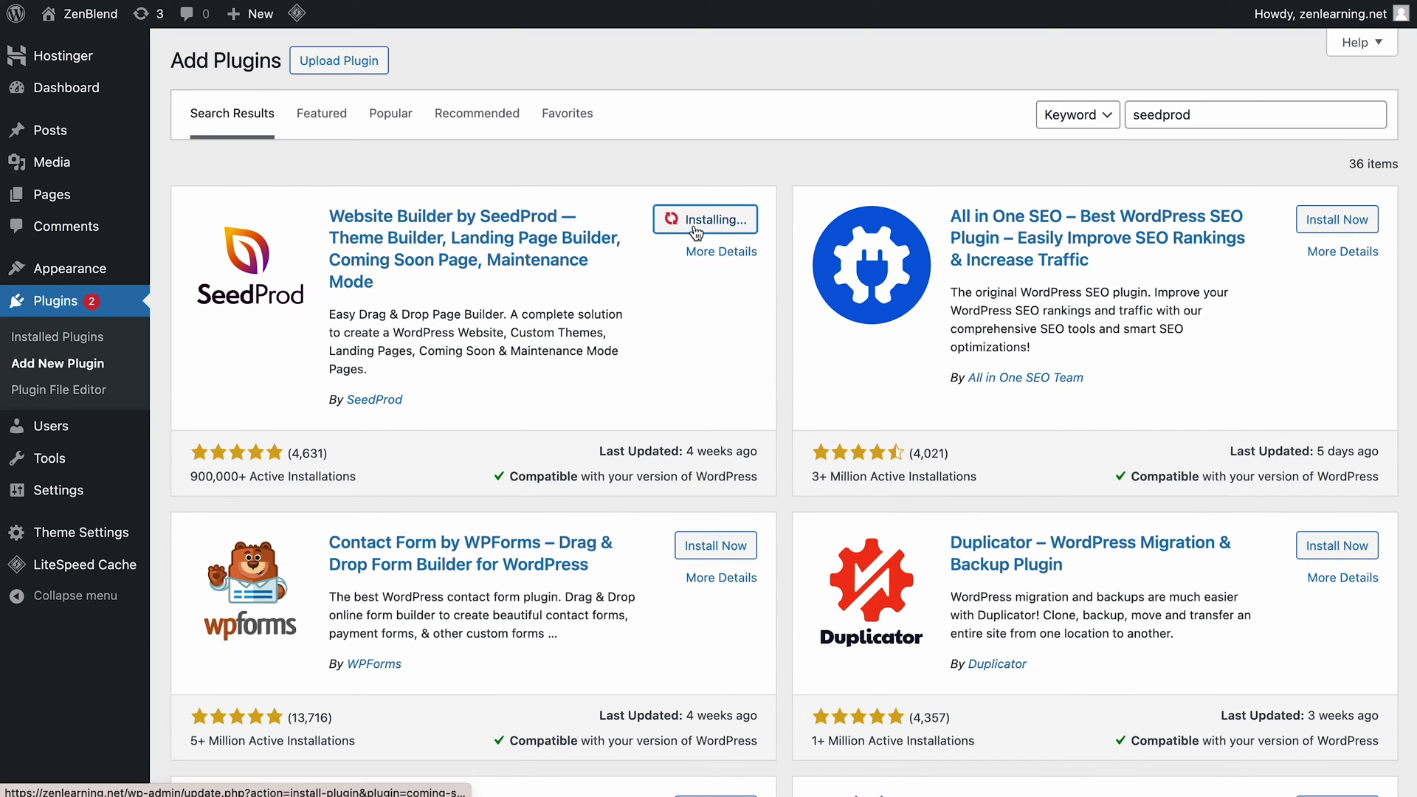
click(723, 220)
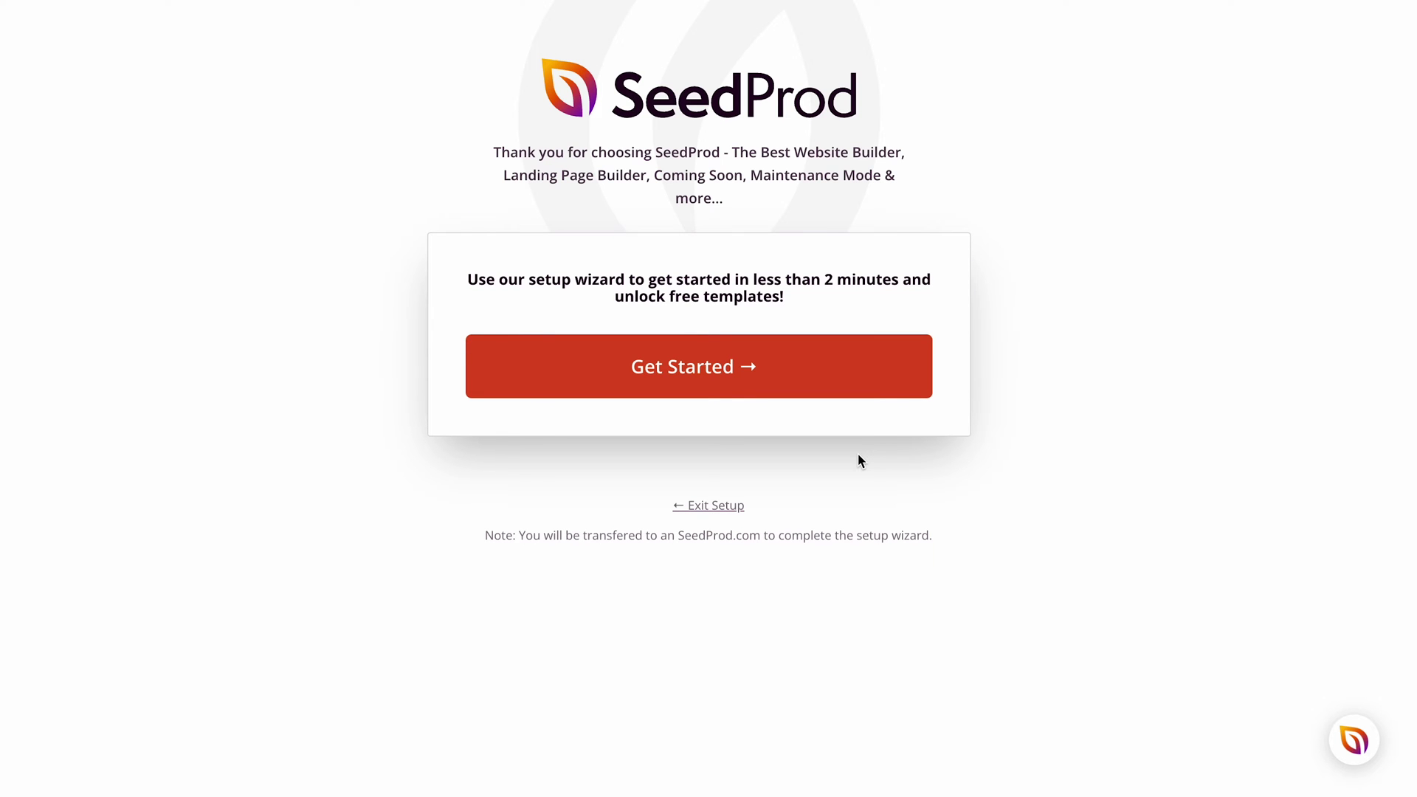
Step: Skip SeedProd's setup wizard and start setting up a Maintenance Mode page
click(709, 505)
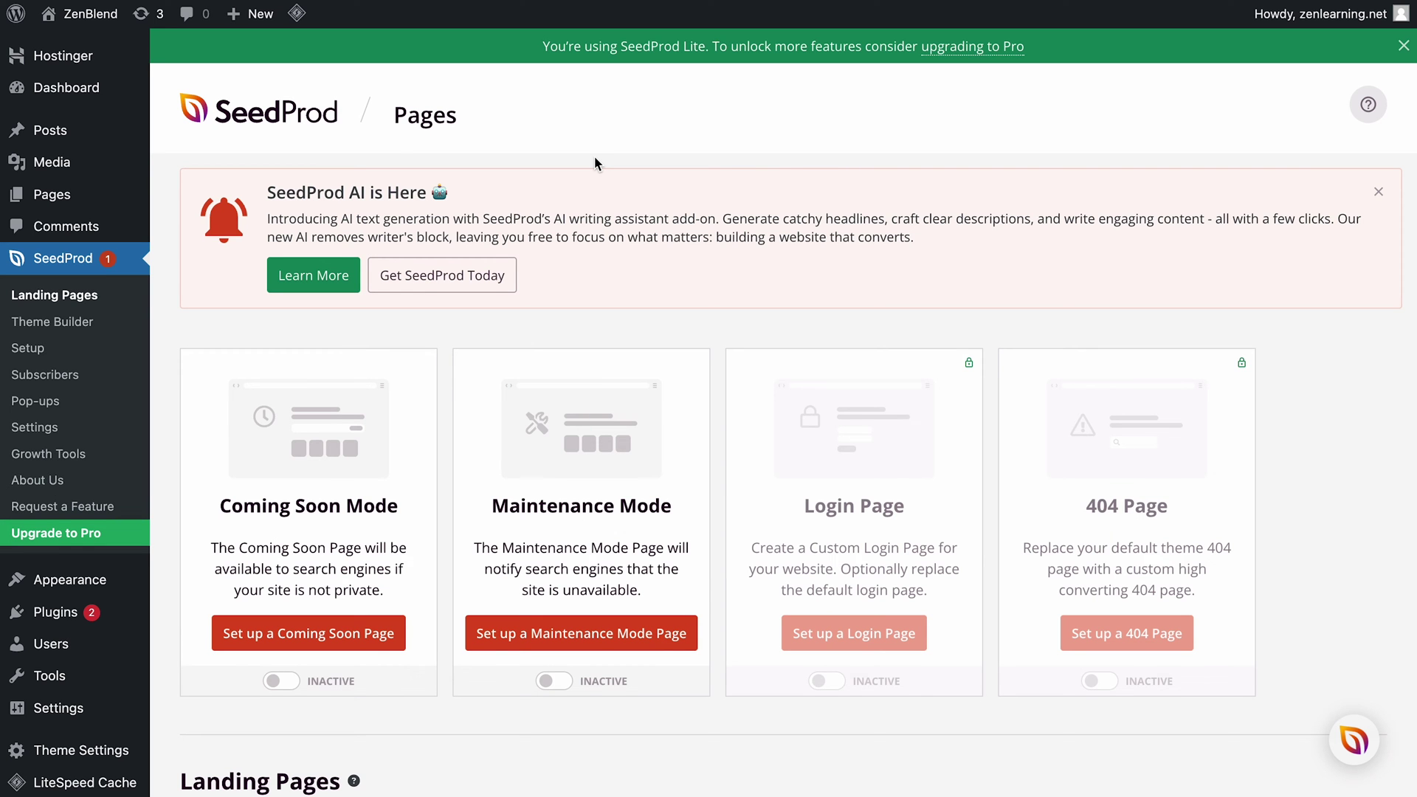
scroll(1098, 479, down, 3)
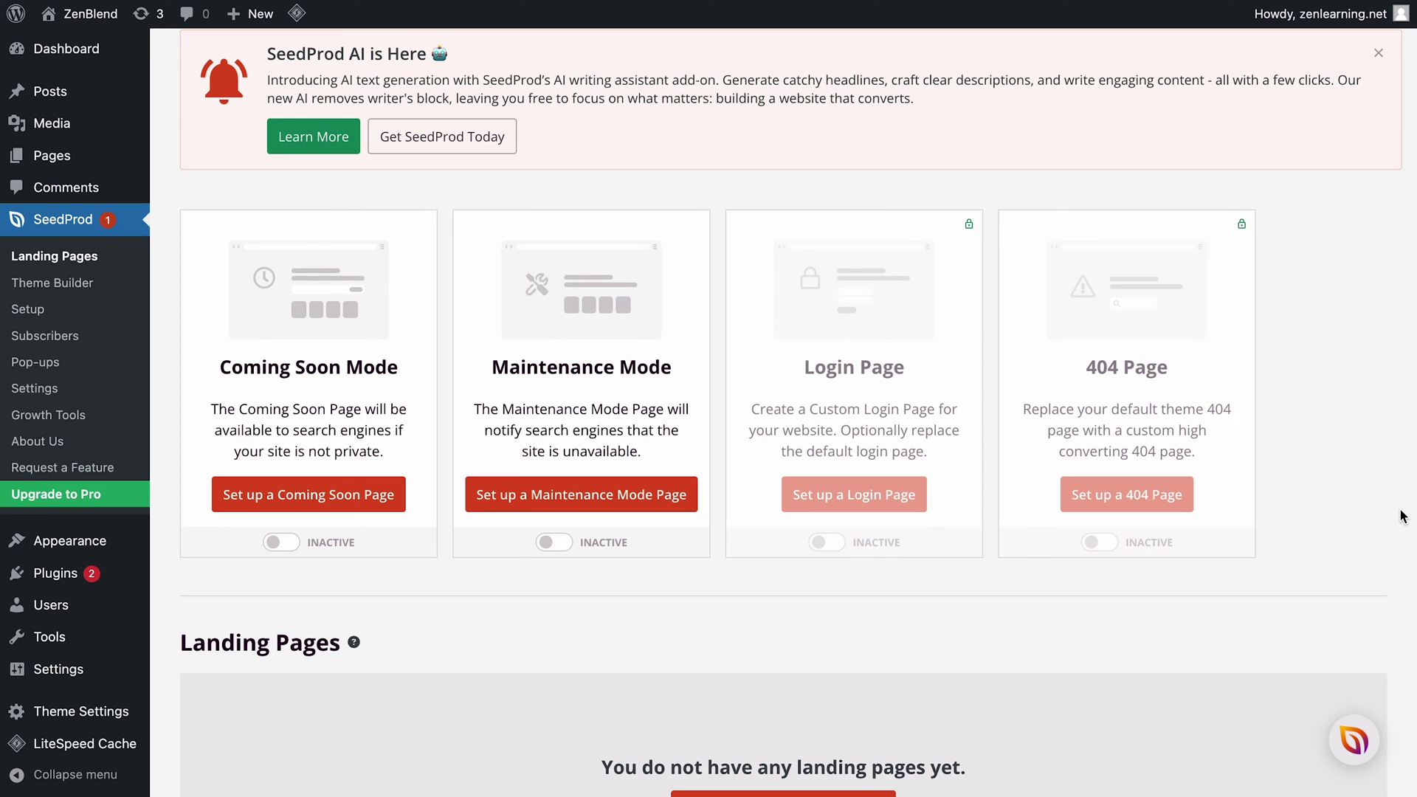
click(639, 502)
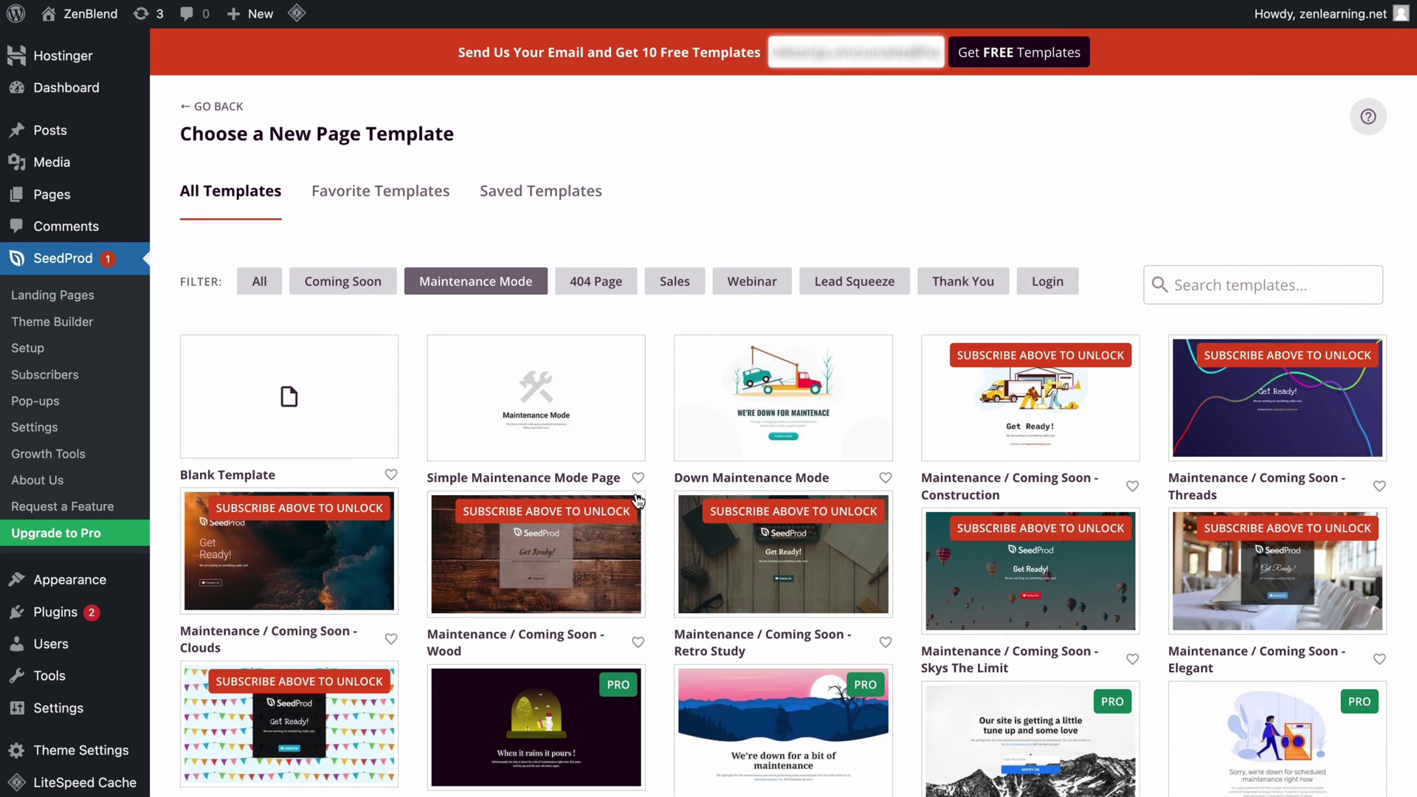
Step: Apply the Down Maintenance Mode template, save the design, and set maintenance mode Active
scroll(1257, 546, down, 6)
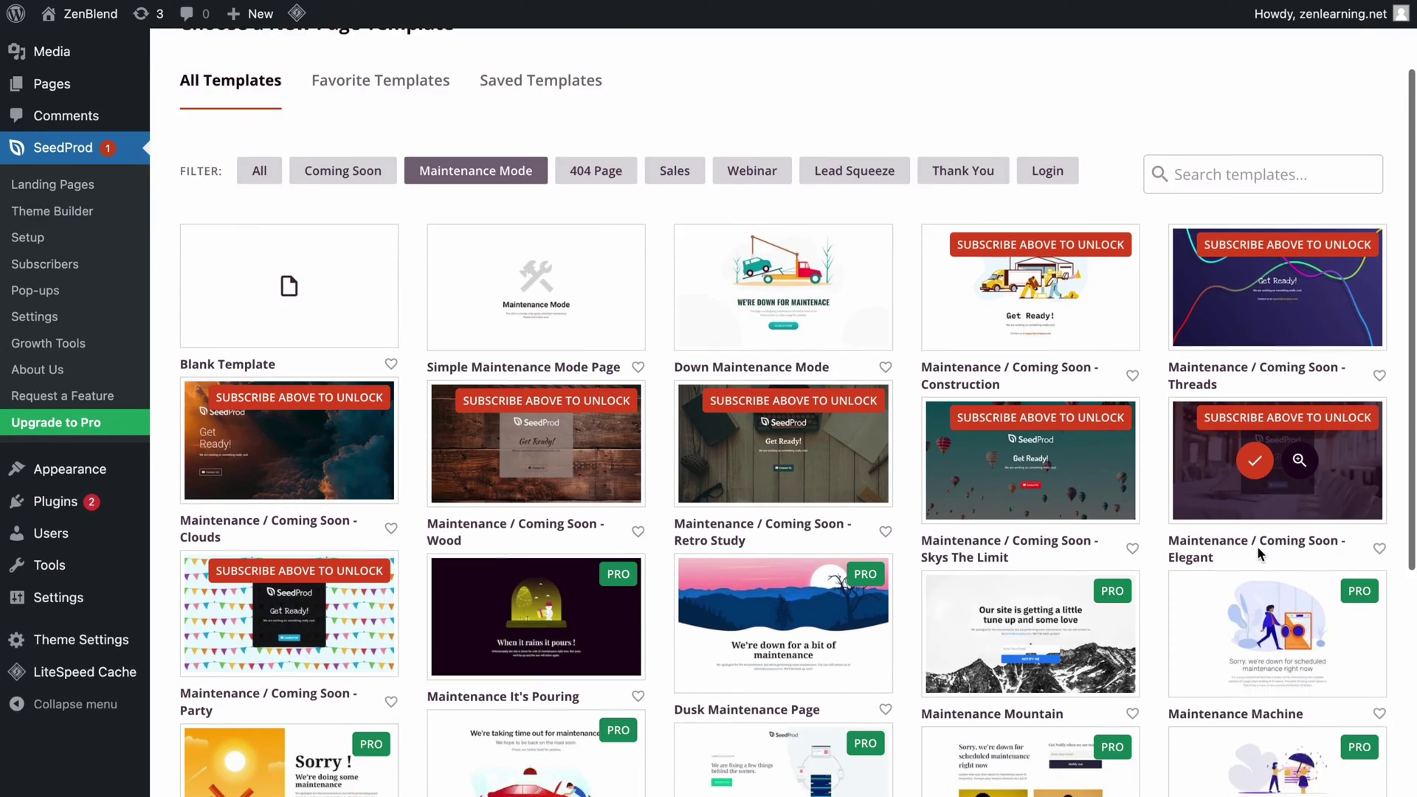
scroll(1283, 547, down, 2)
scroll(1283, 547, up, 8)
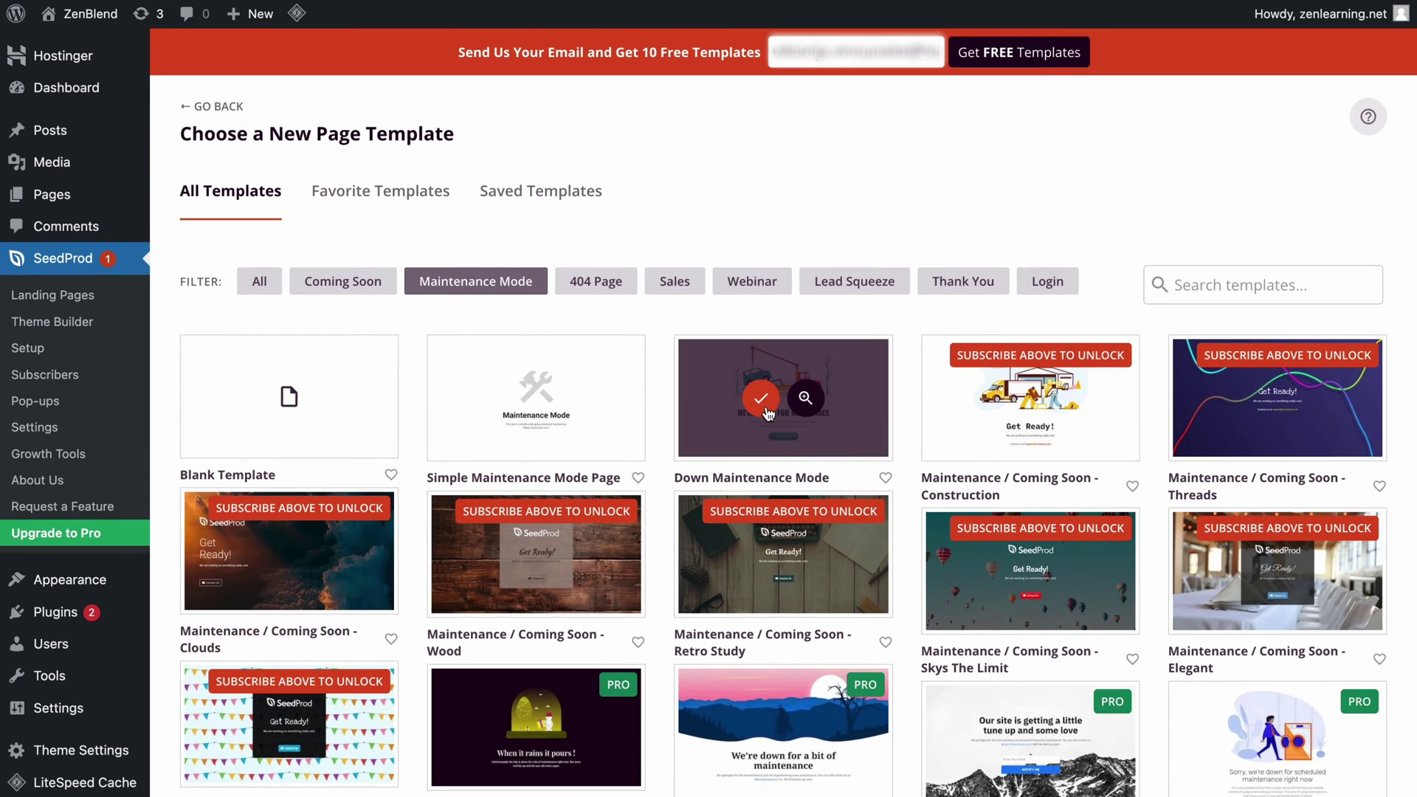
click(765, 407)
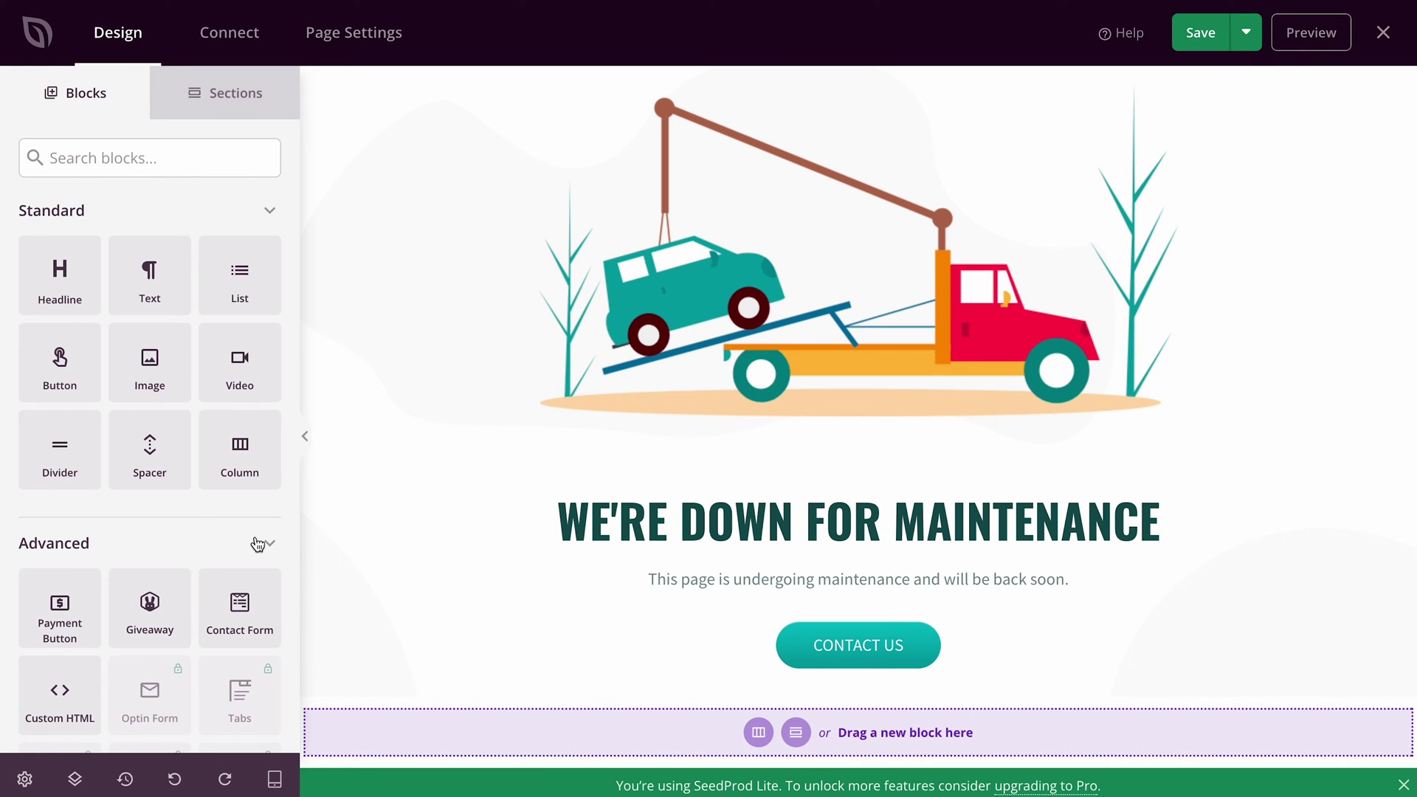
click(1216, 48)
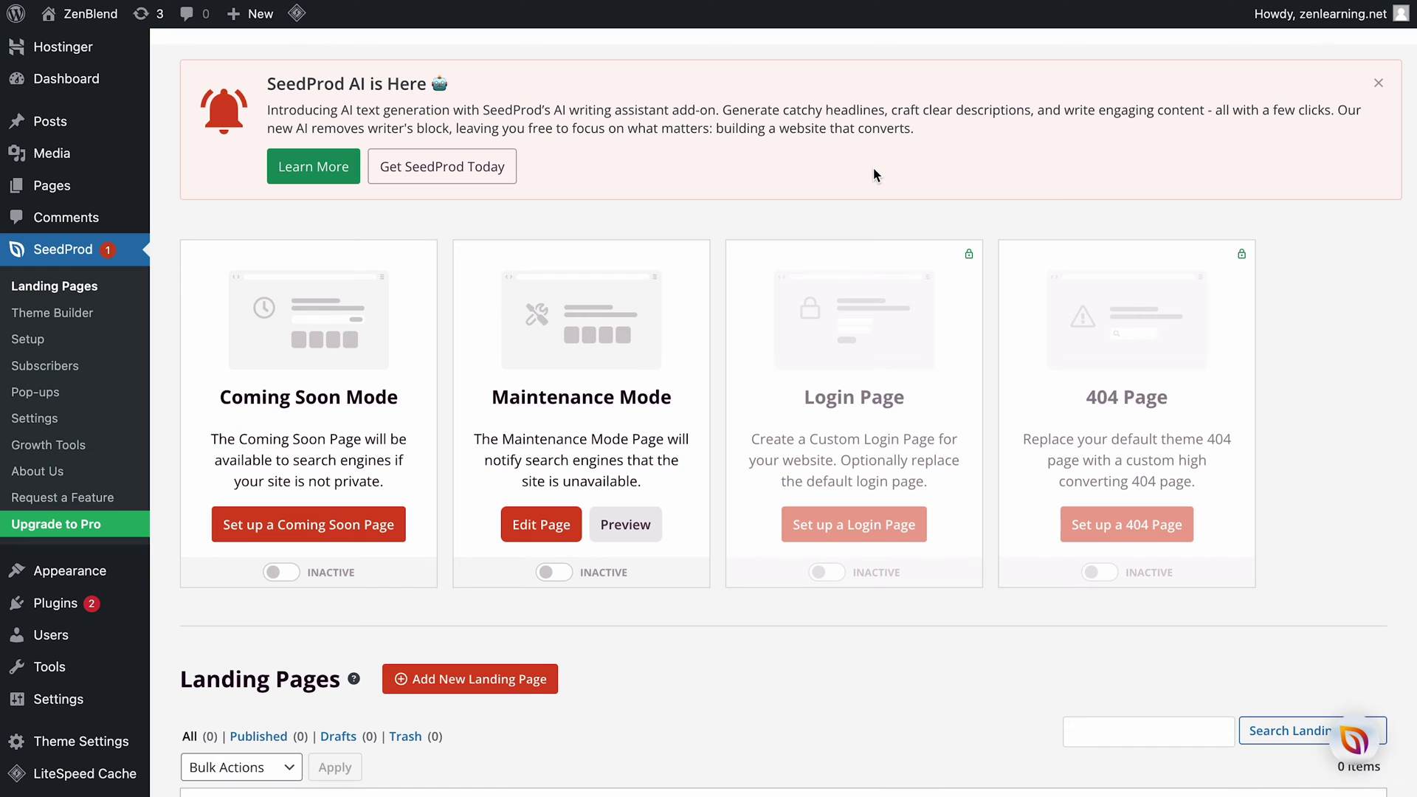
click(559, 576)
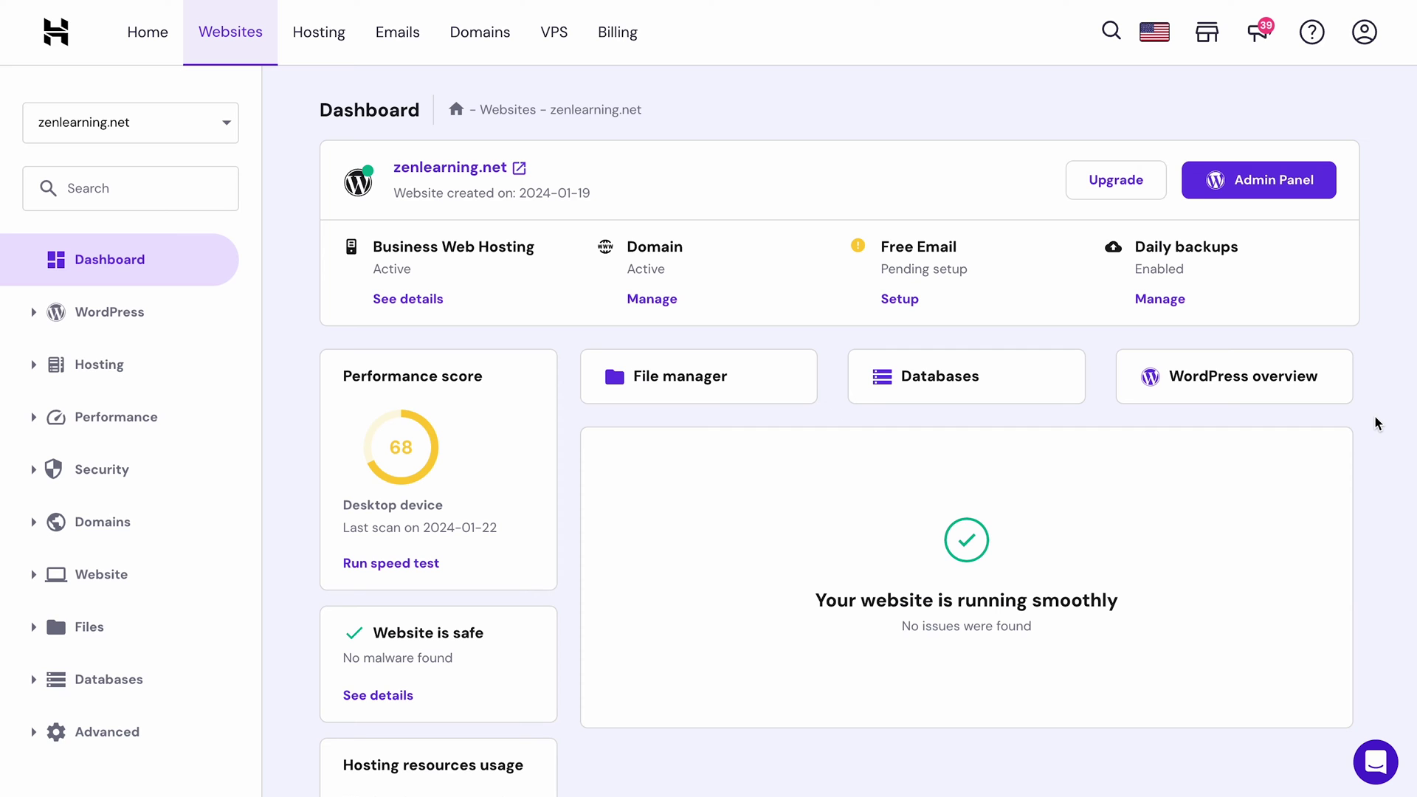
Step: Open functions.php from public_html/wp-content/themes/twentytwentyfour in the File Manager editor
click(769, 392)
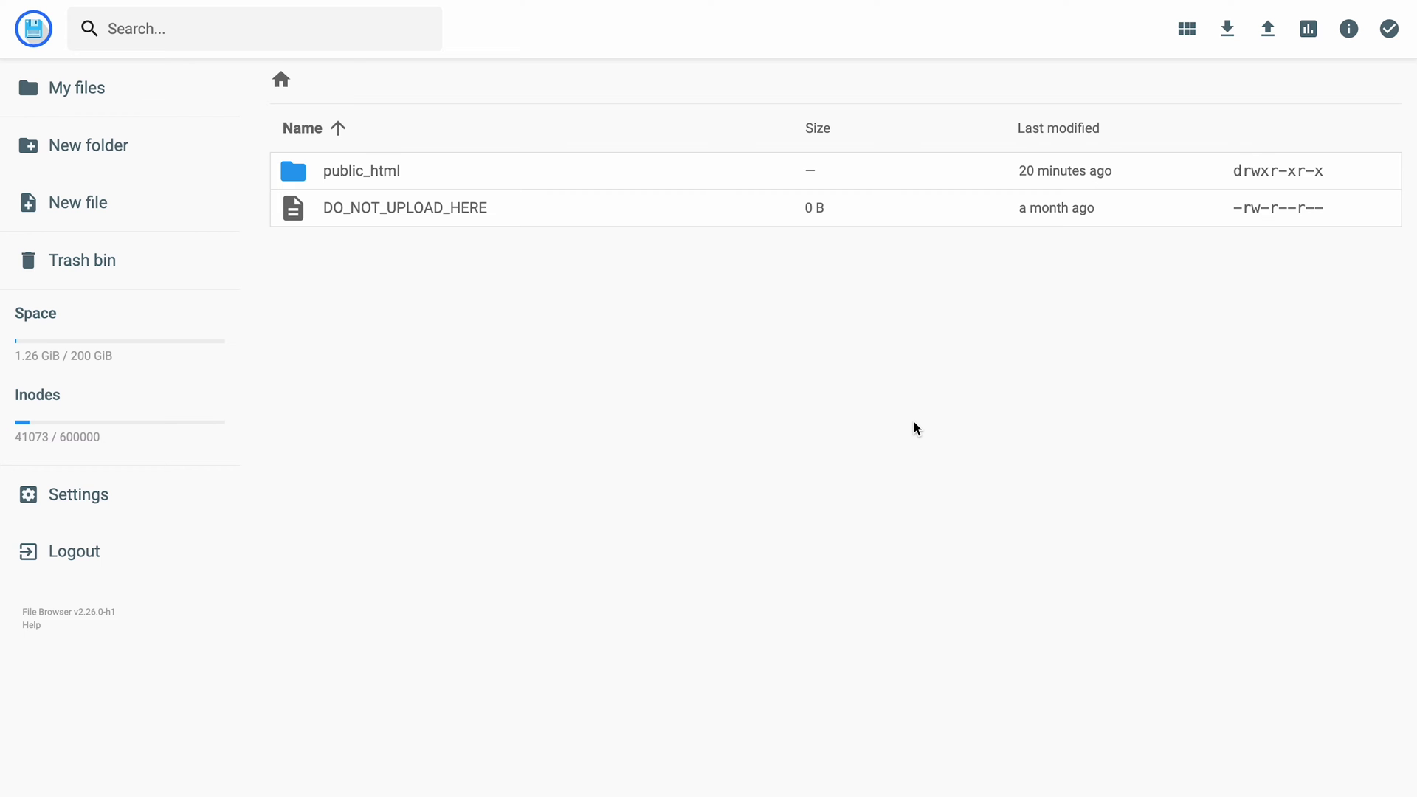
double_click(484, 174)
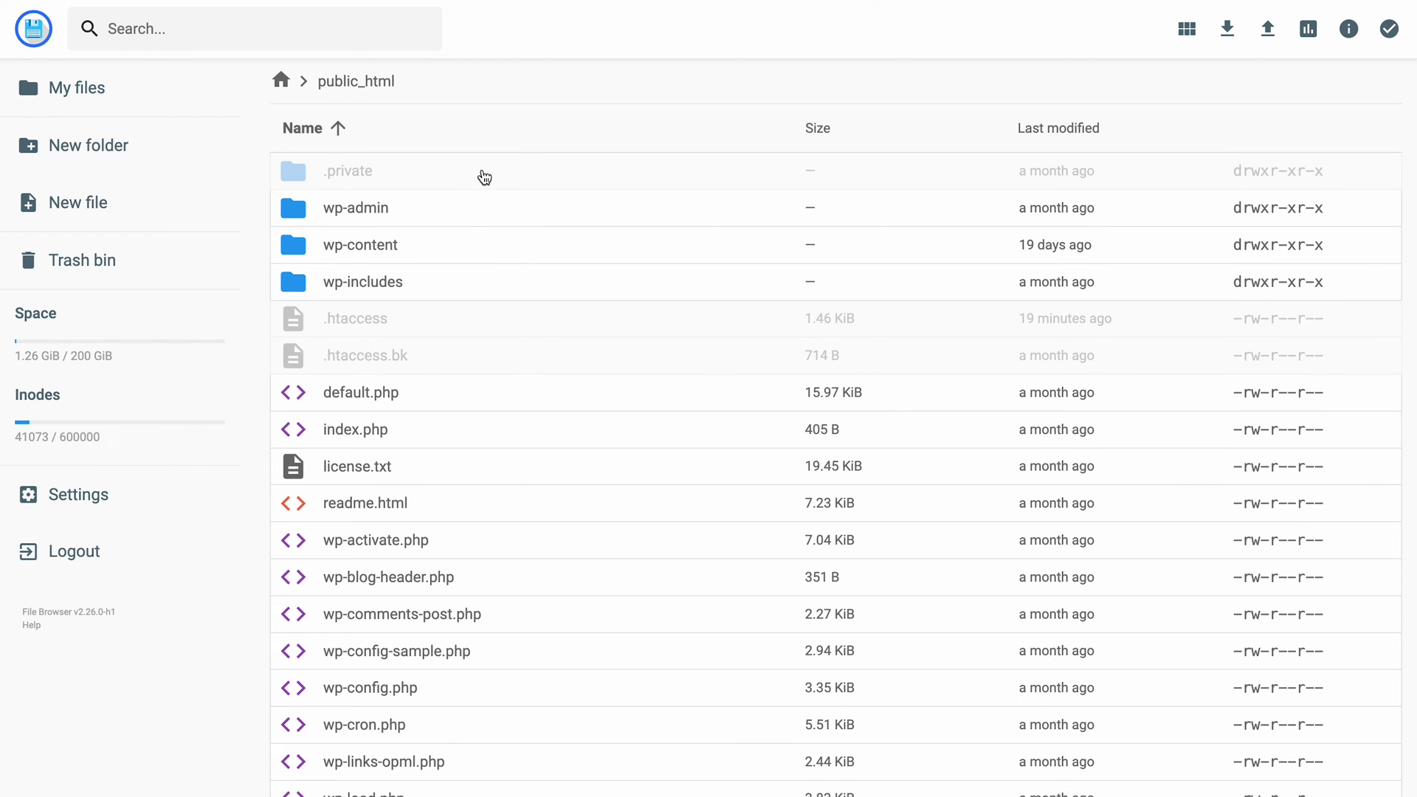
double_click(447, 246)
double_click(446, 245)
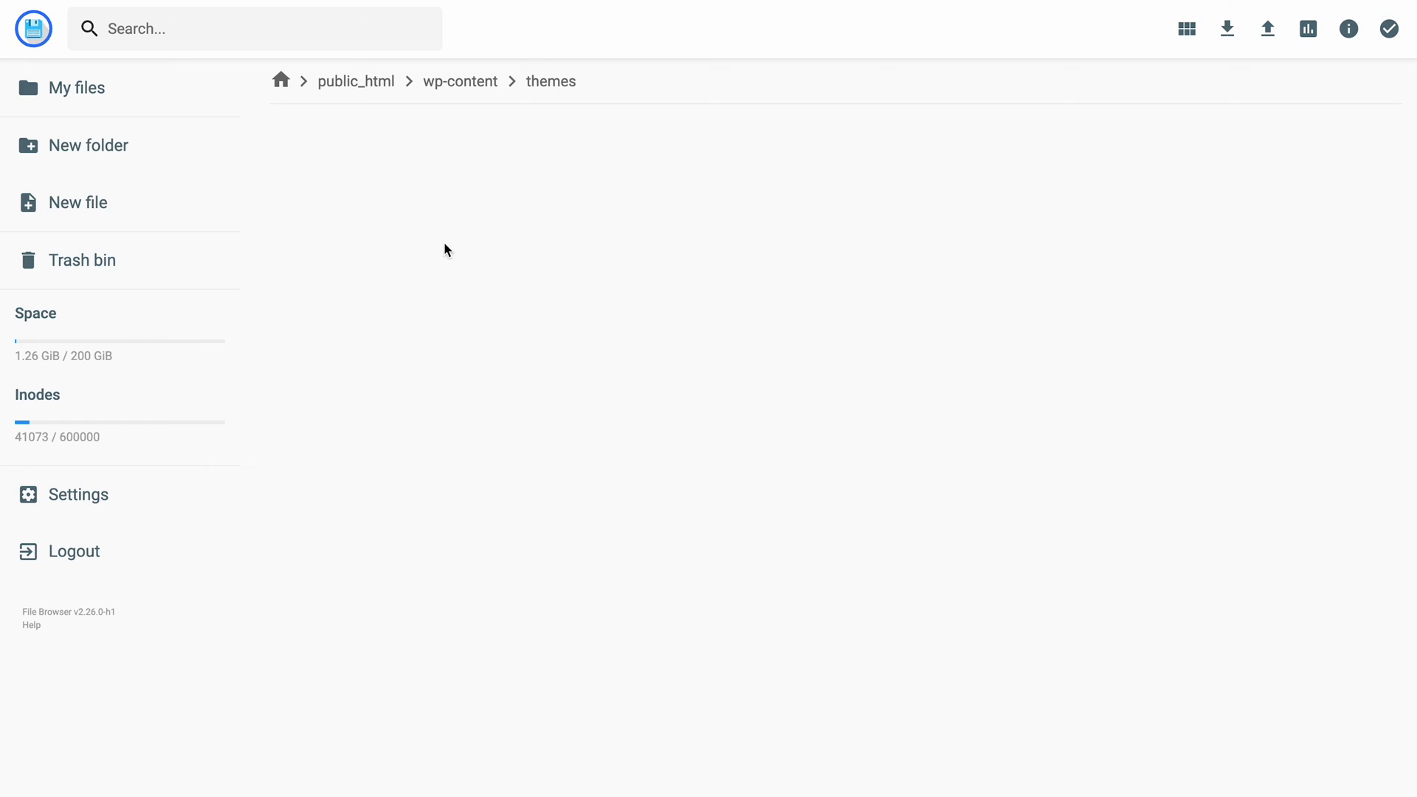
double_click(481, 213)
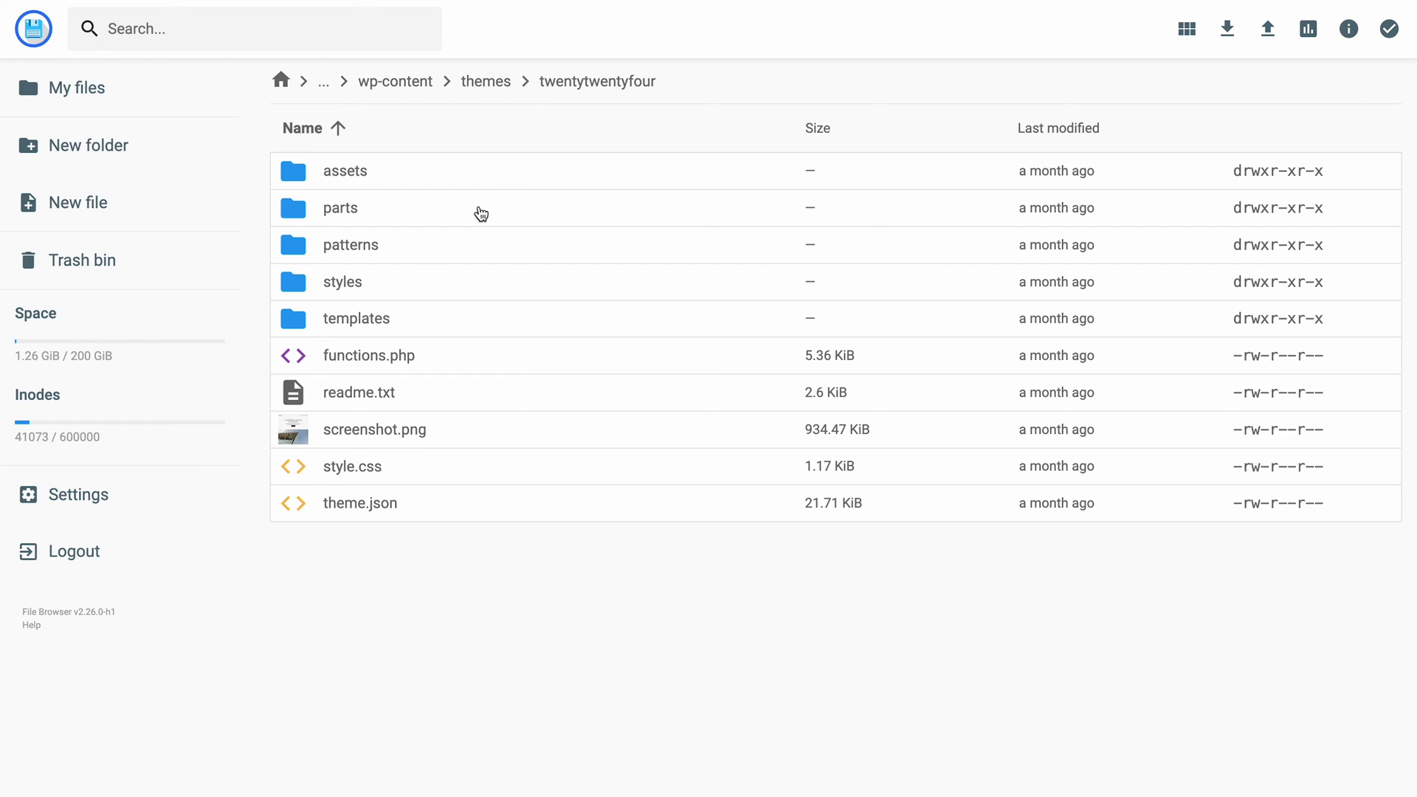
double_click(458, 355)
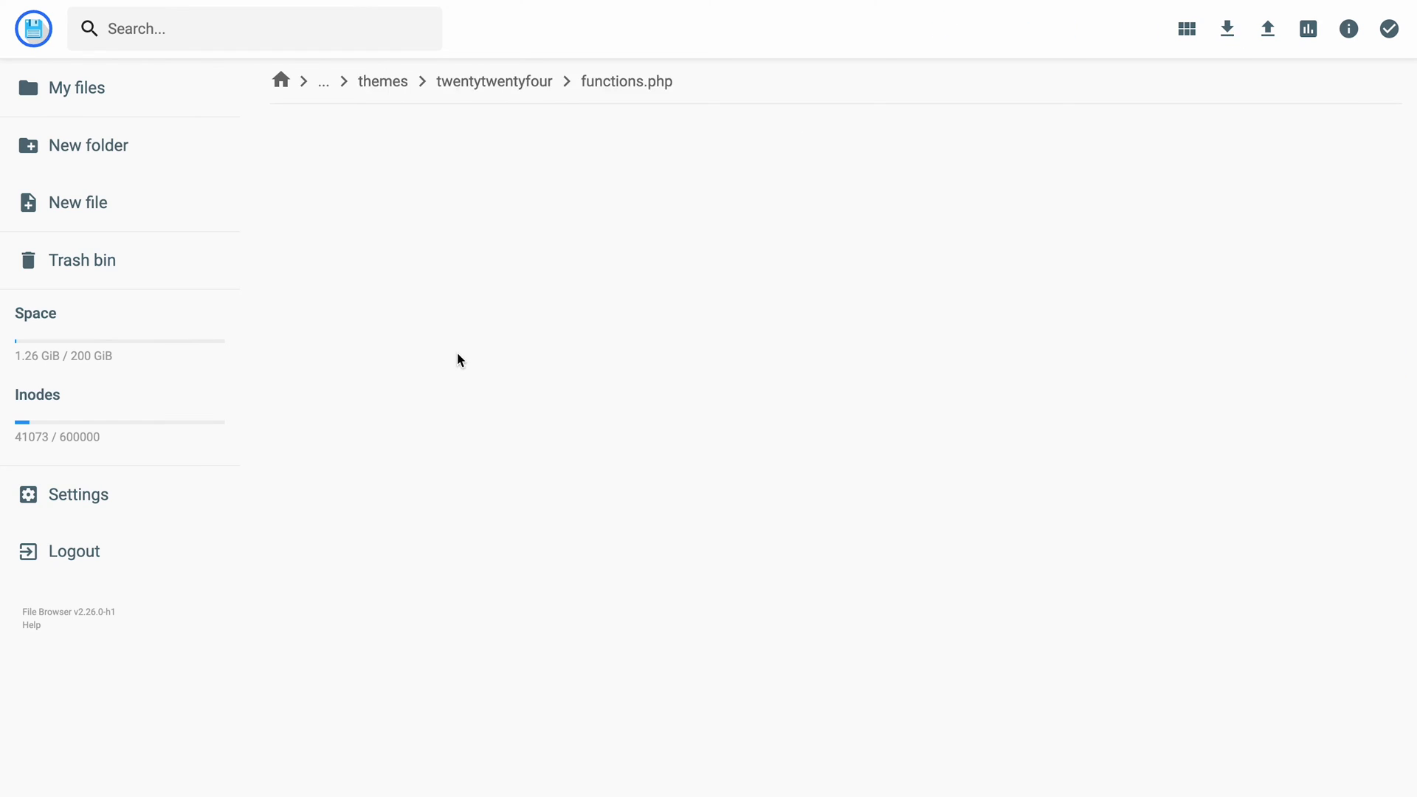
Step: Paste the maintenance-mode wp_die snippet after line 206 and select lines 208–214 to review it
scroll(797, 604, down, 10)
scroll(798, 604, down, 20)
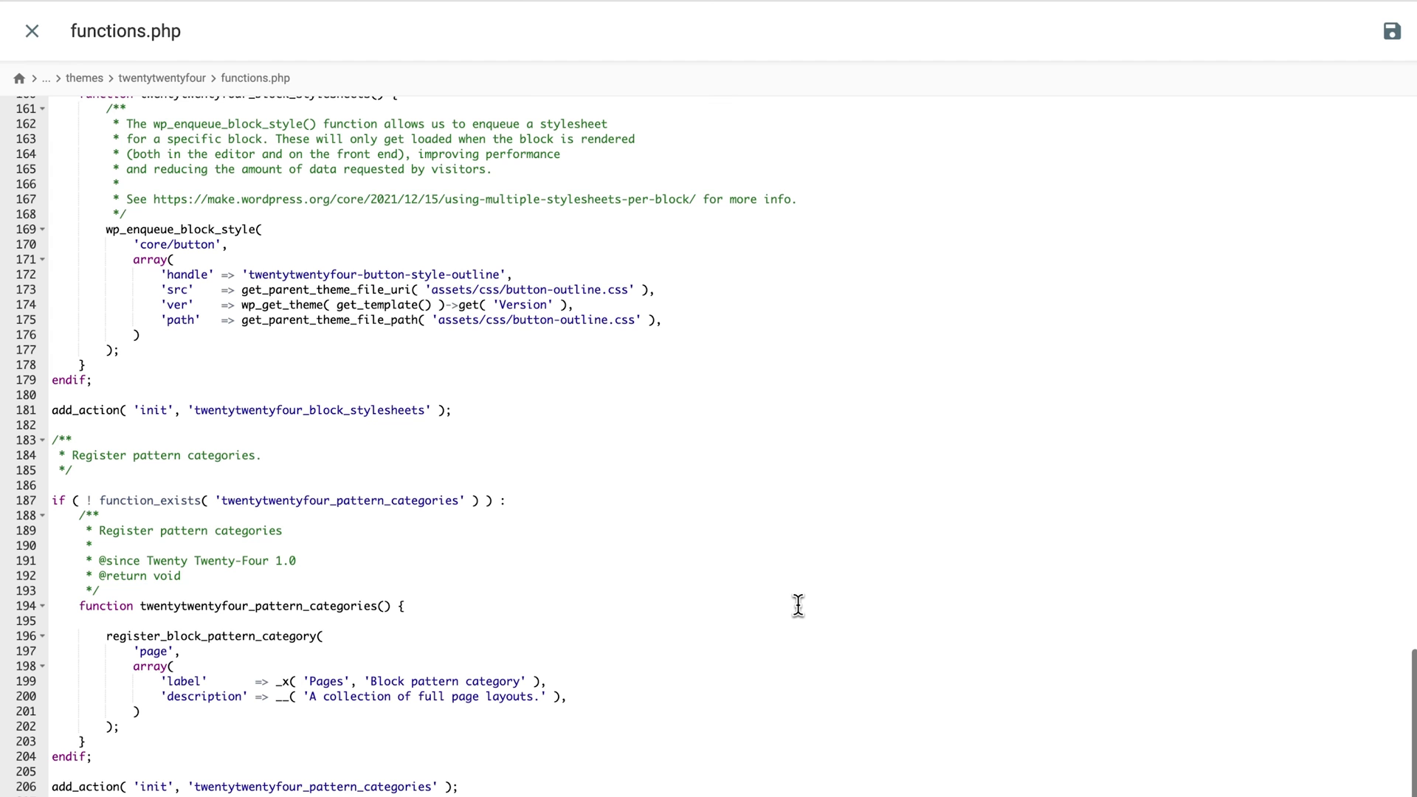
click(505, 784)
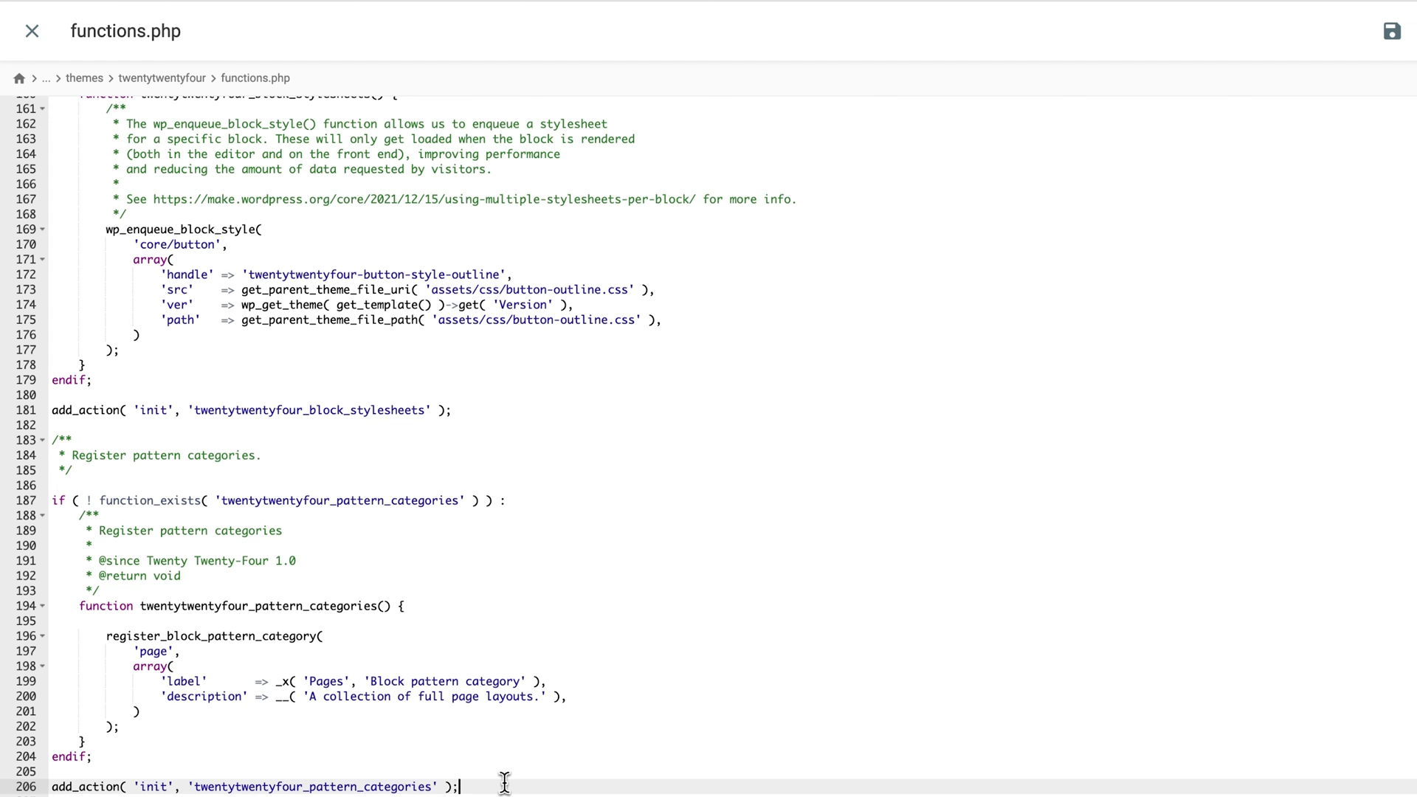
key(Return)
key(ctrl+v)
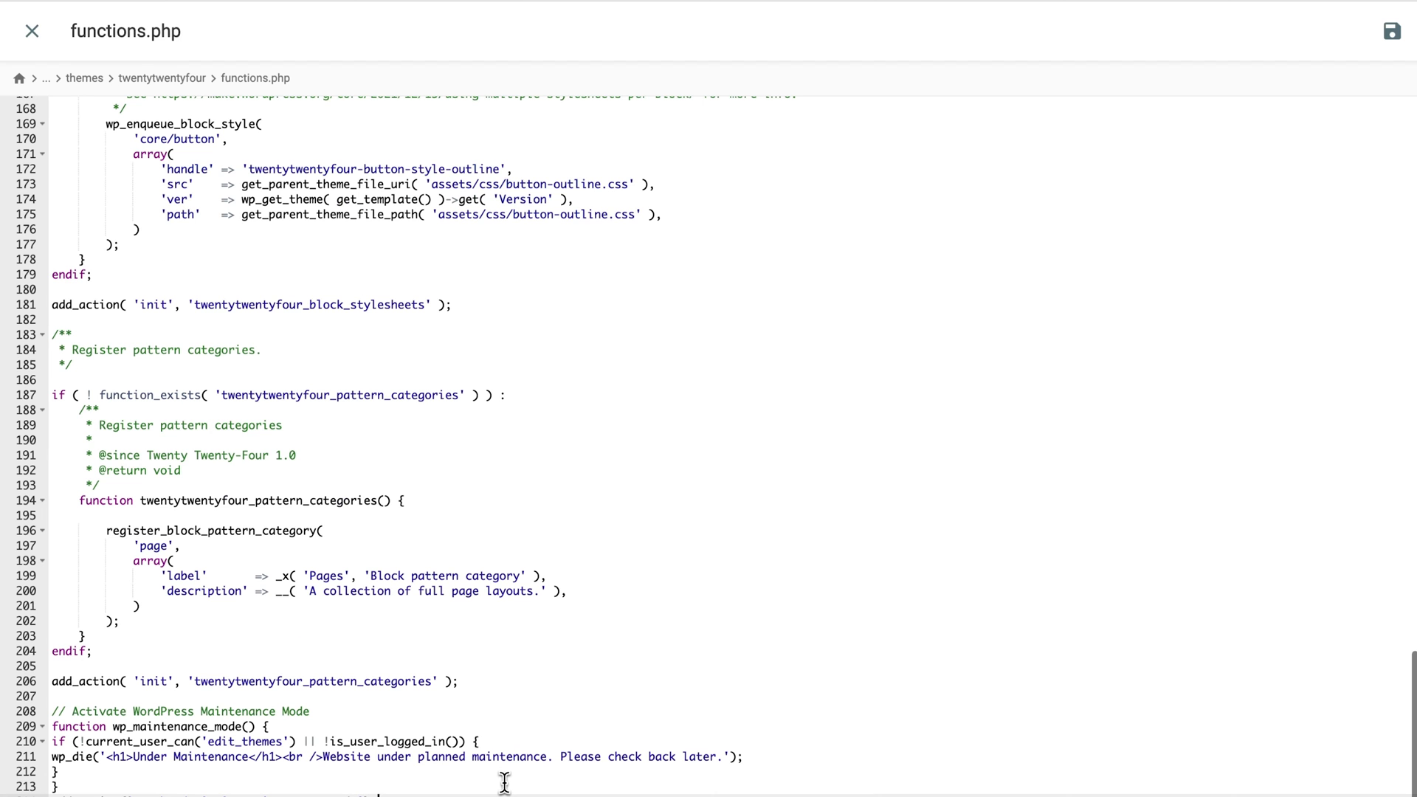
key(Return)
key(Return)
key(Return)
key(Return)
key(Return)
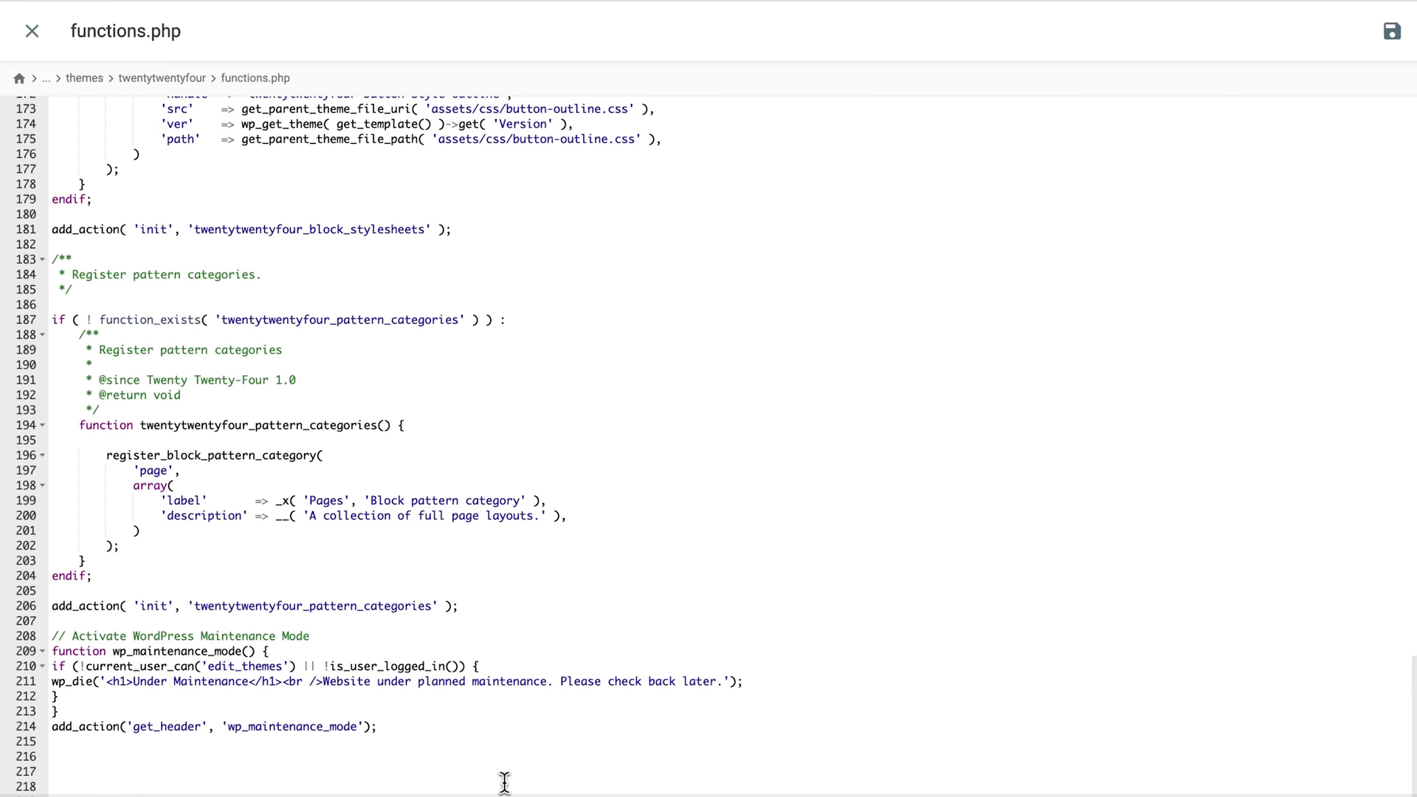
click(209, 743)
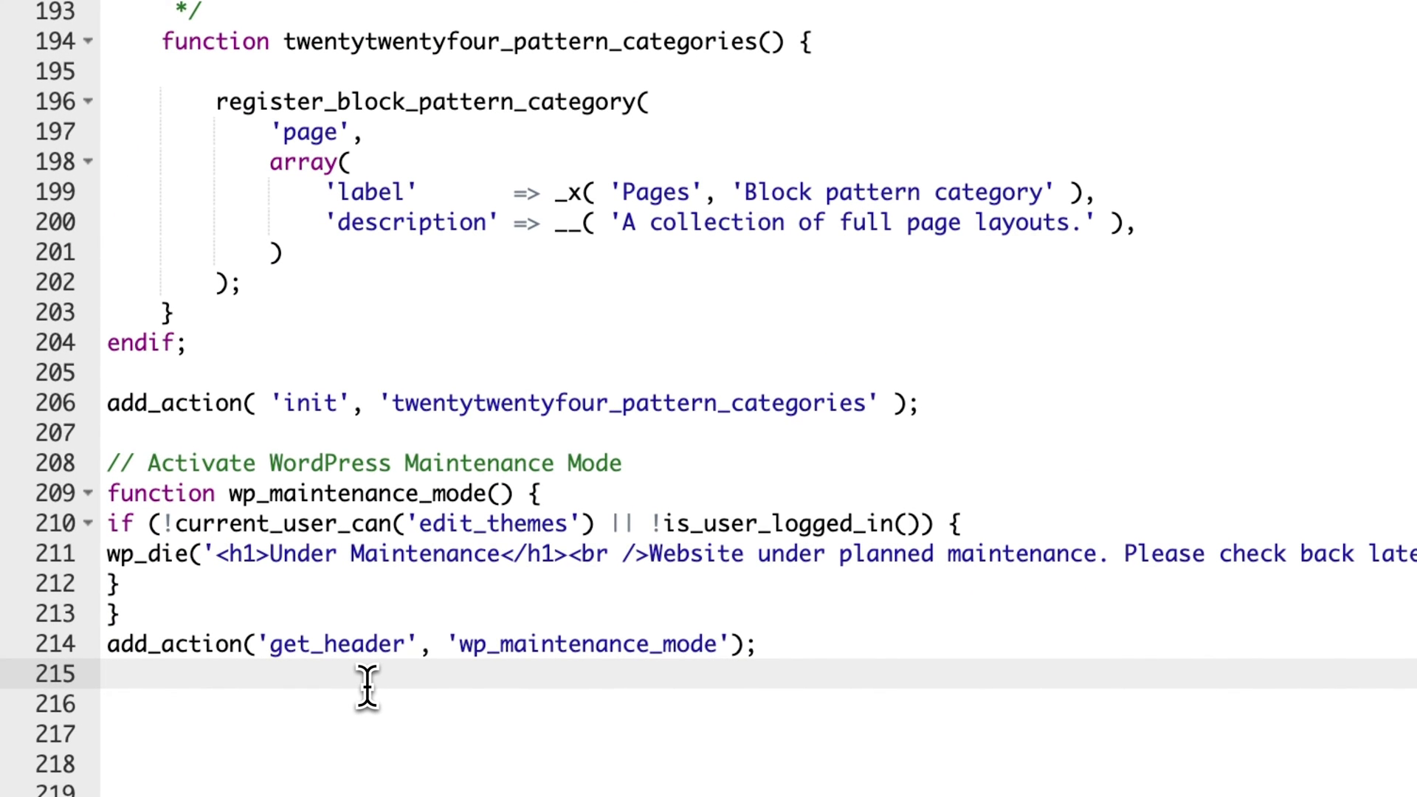
drag(760, 646, 37, 452)
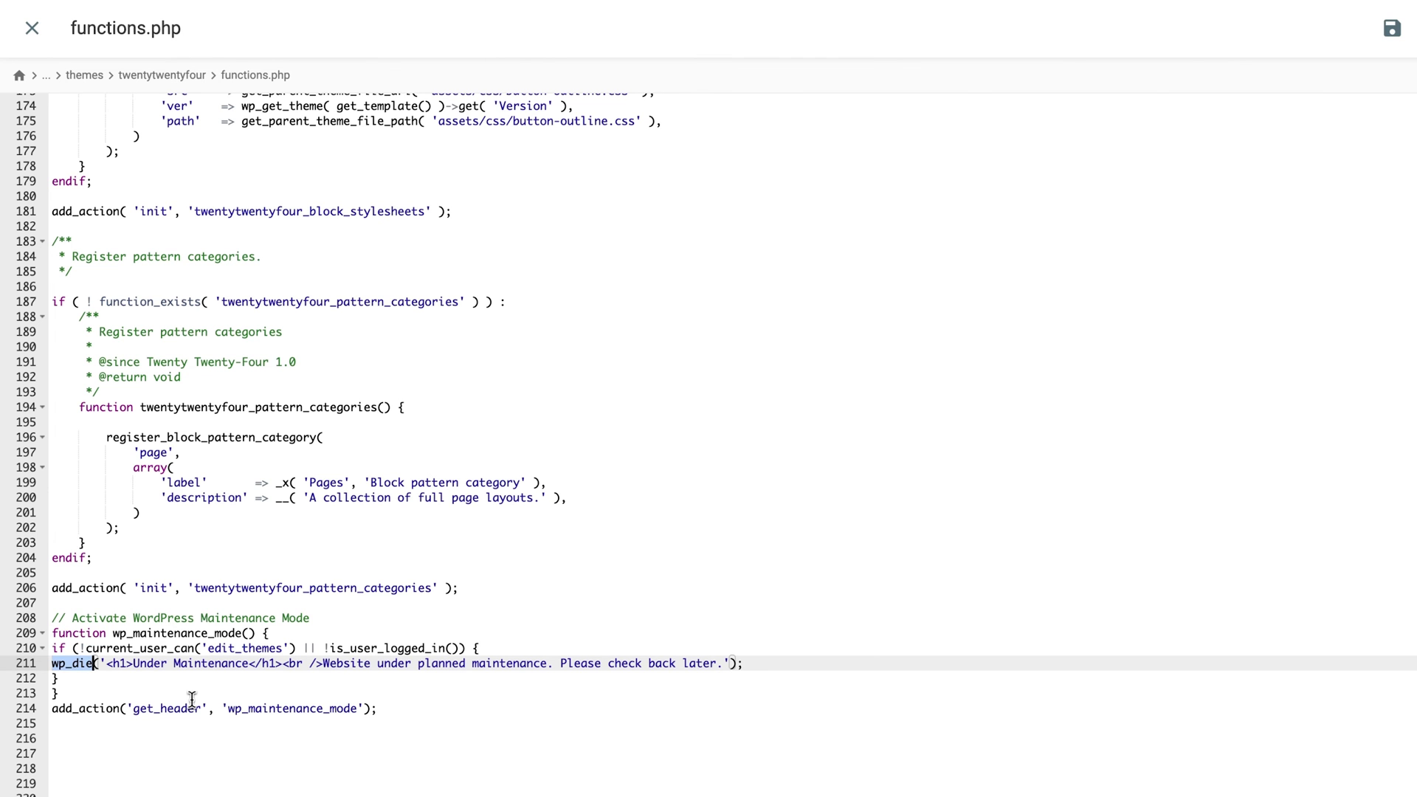
click(727, 662)
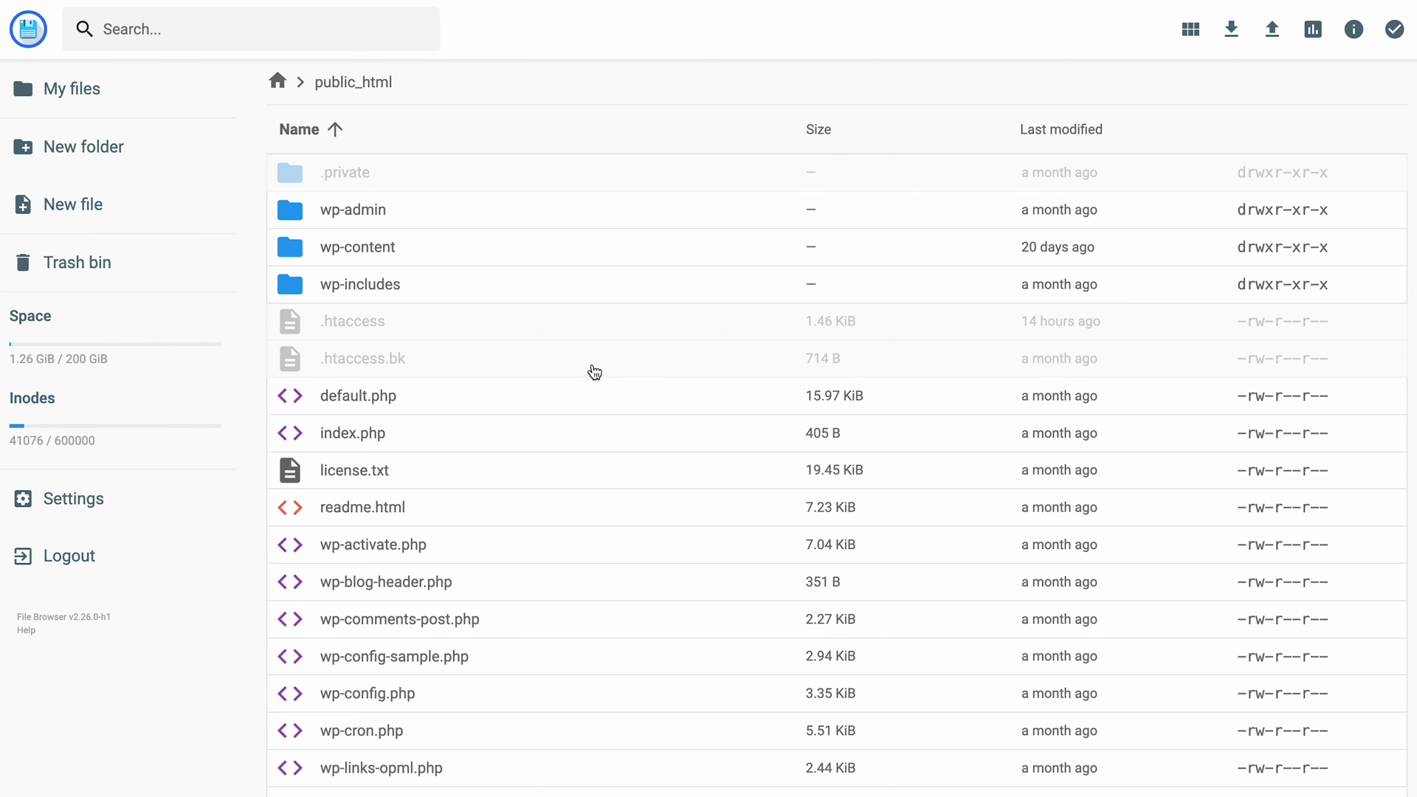
Step: Copy the entire contents of the .htaccess file and close it
double_click(413, 328)
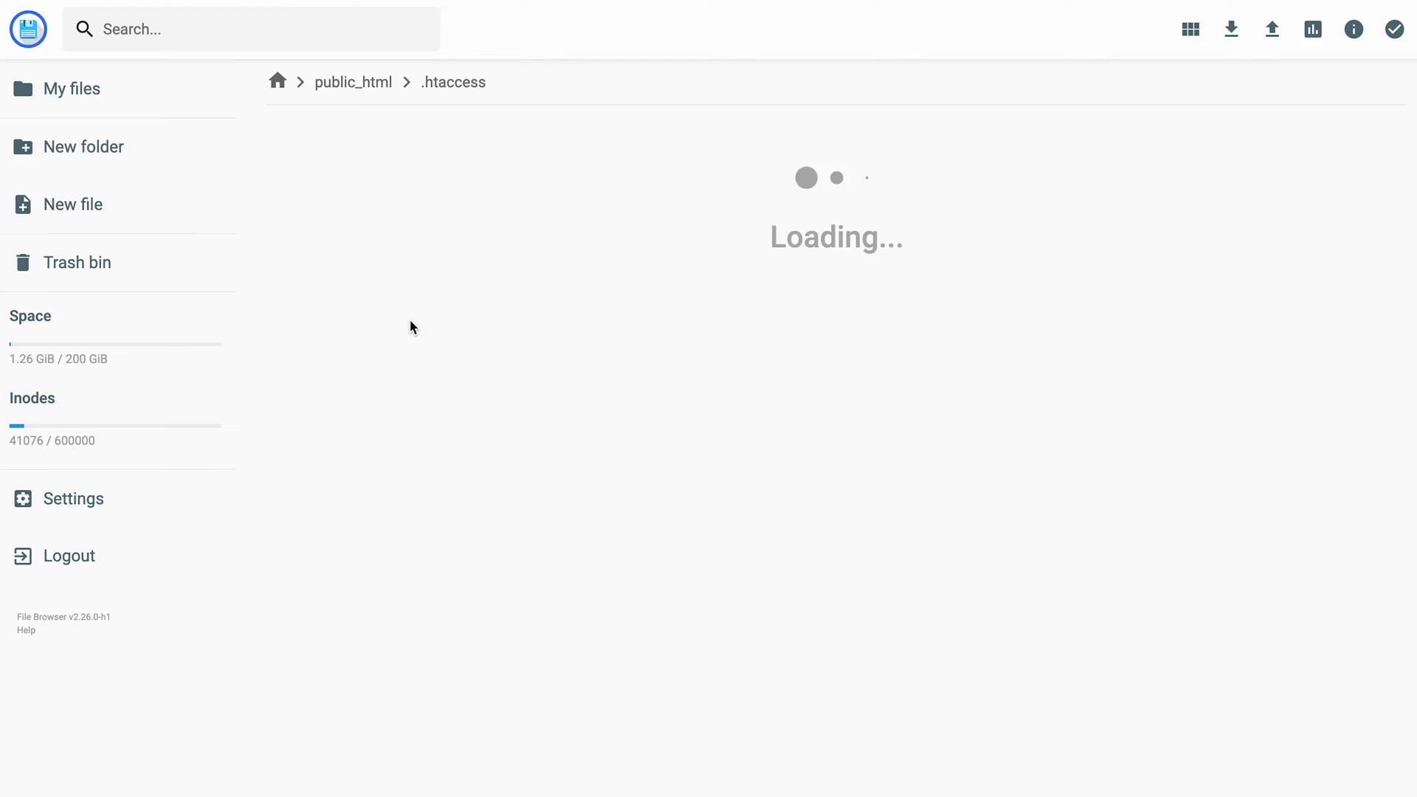
click(415, 342)
key(ctrl+a)
key(ctrl+c)
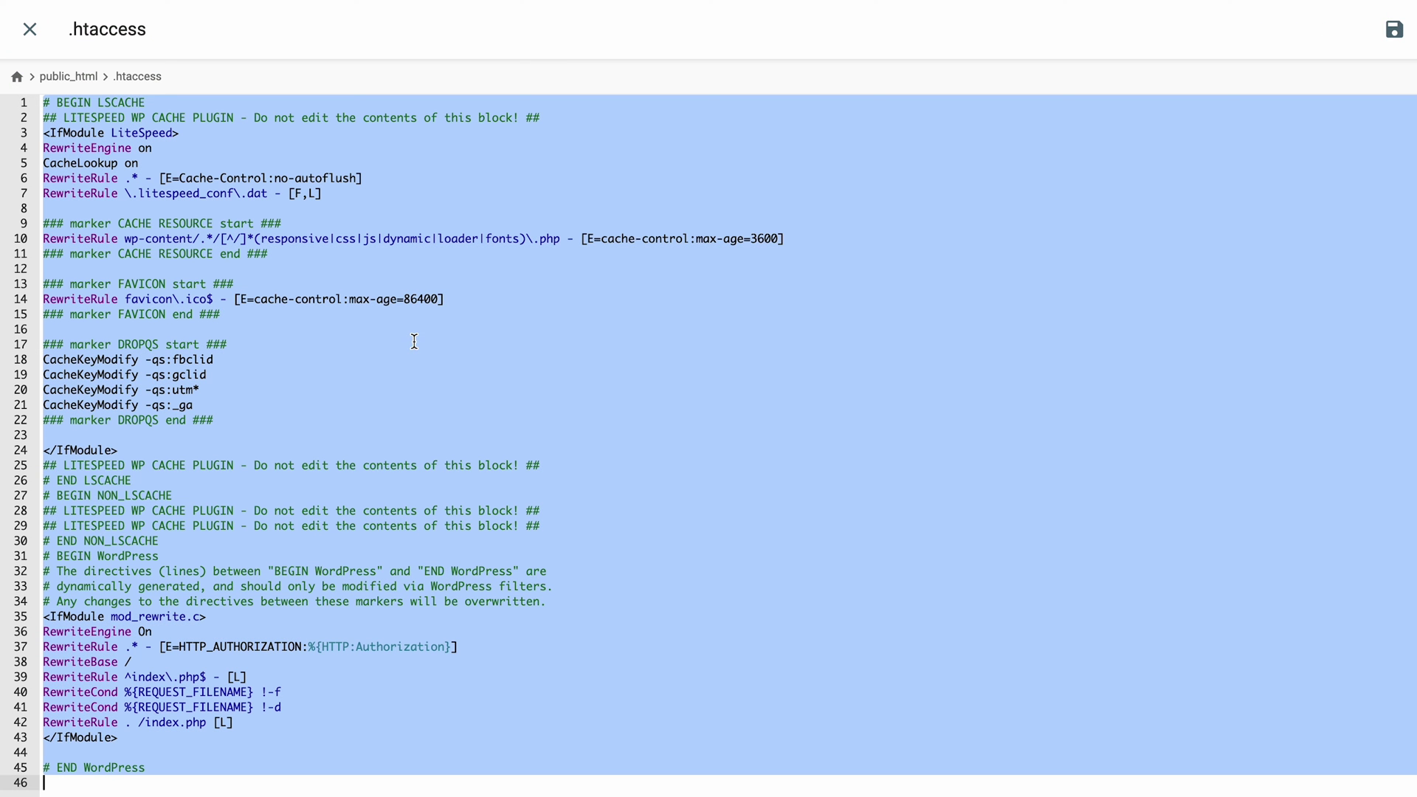
click(30, 30)
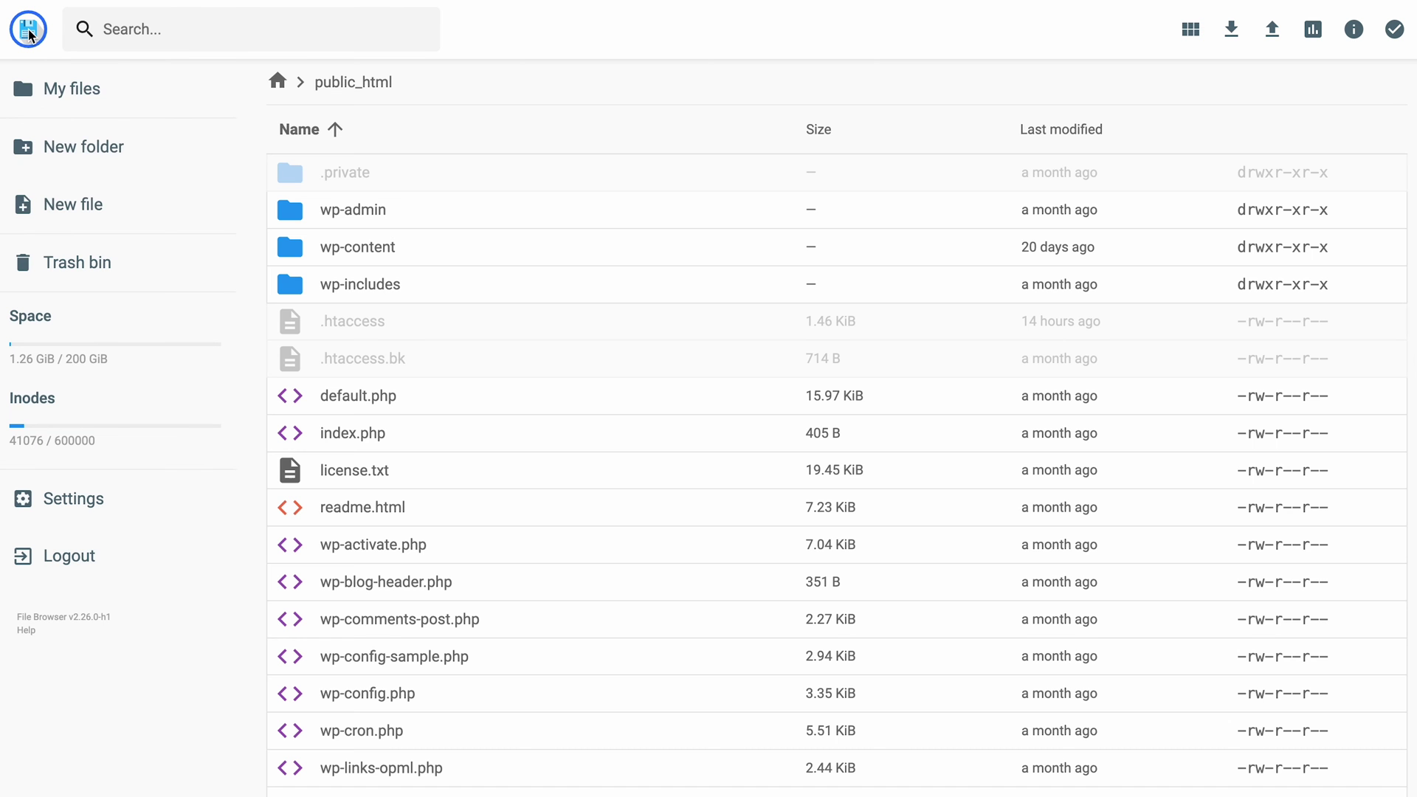
Step: Create .htaccess_default in public_html, paste the copied rules, and save it
click(91, 201)
click(627, 426)
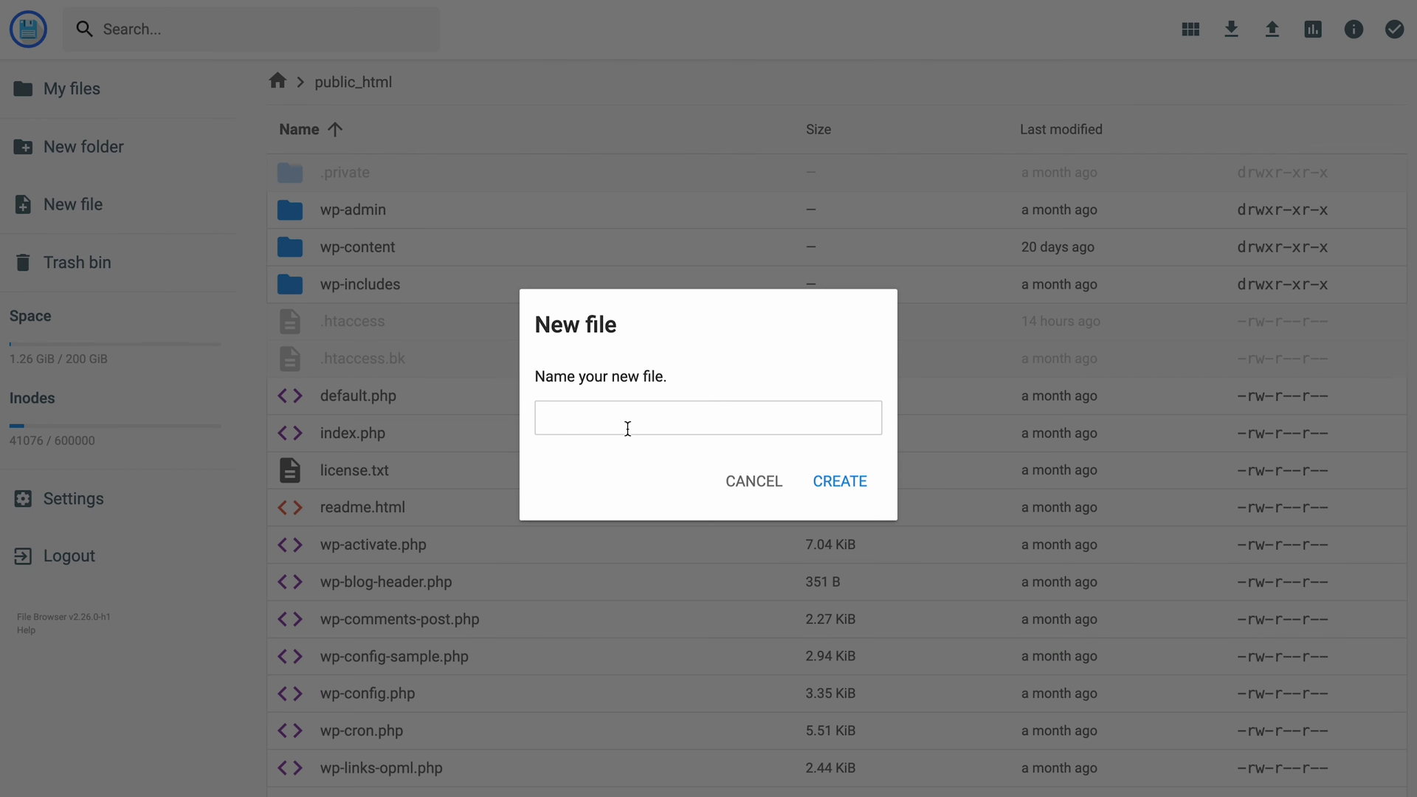
text(.htaccess_default)
click(843, 484)
key(ctrl+v)
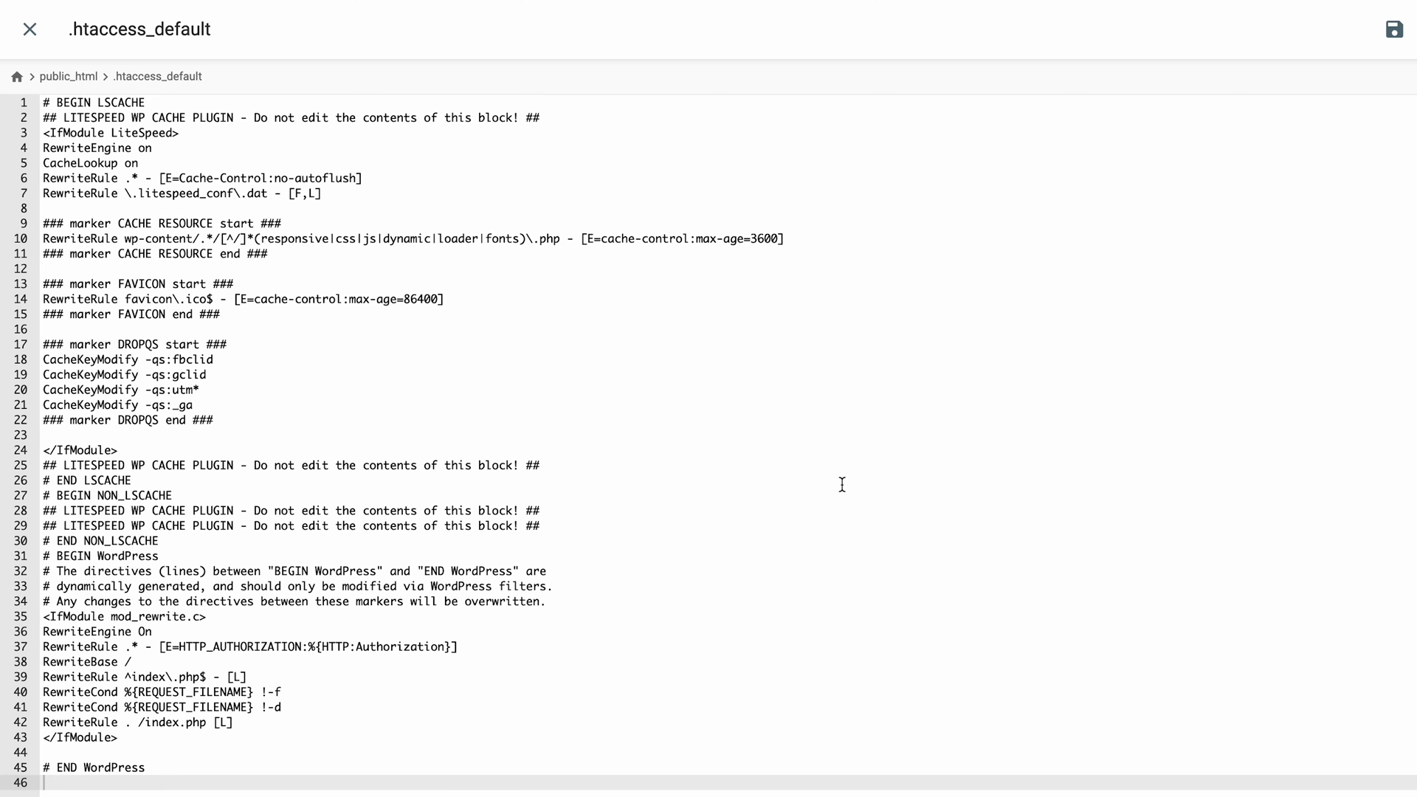
click(1392, 28)
click(29, 29)
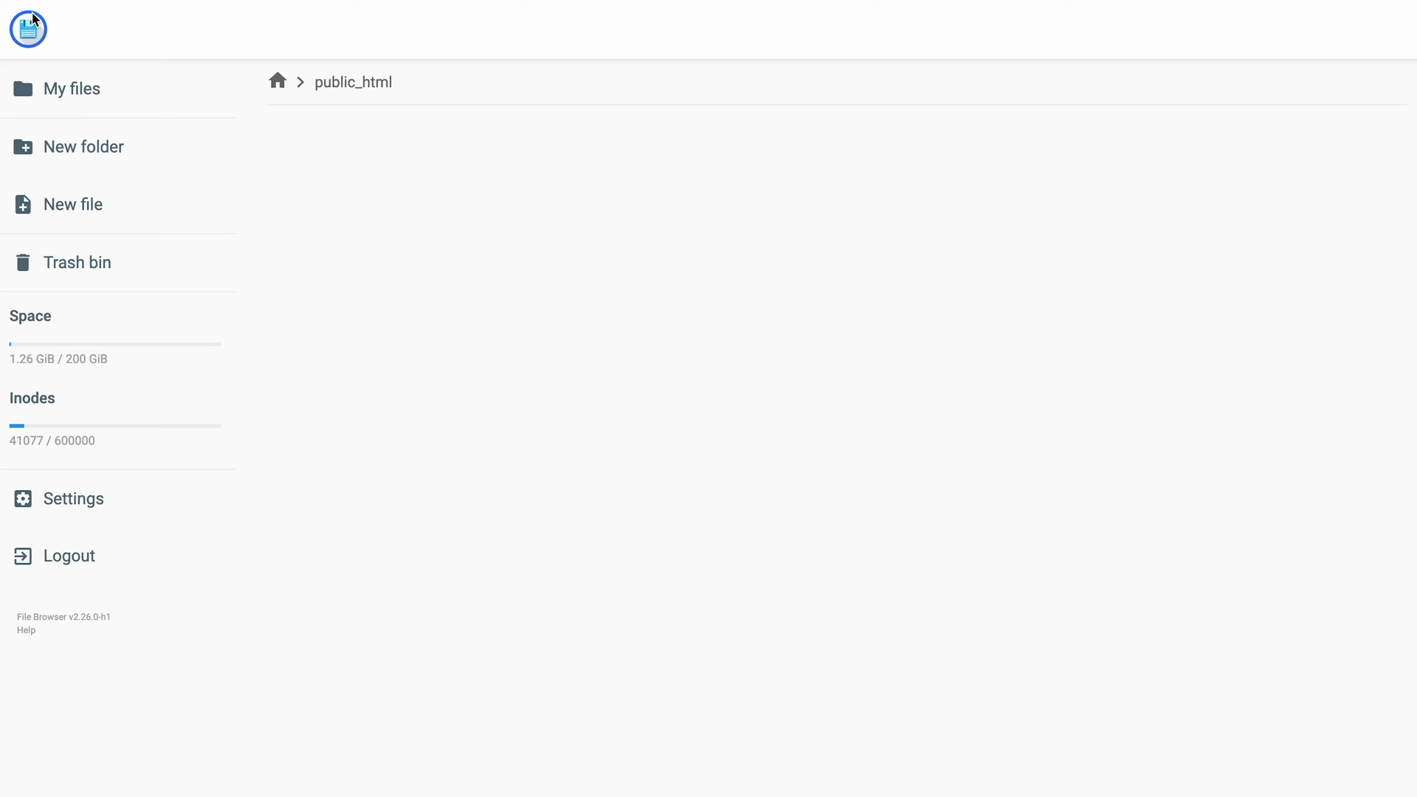
Step: Create maintenance.html, paste the Under Maintenance heading and check-back-later HTML, and save it
click(171, 221)
click(598, 416)
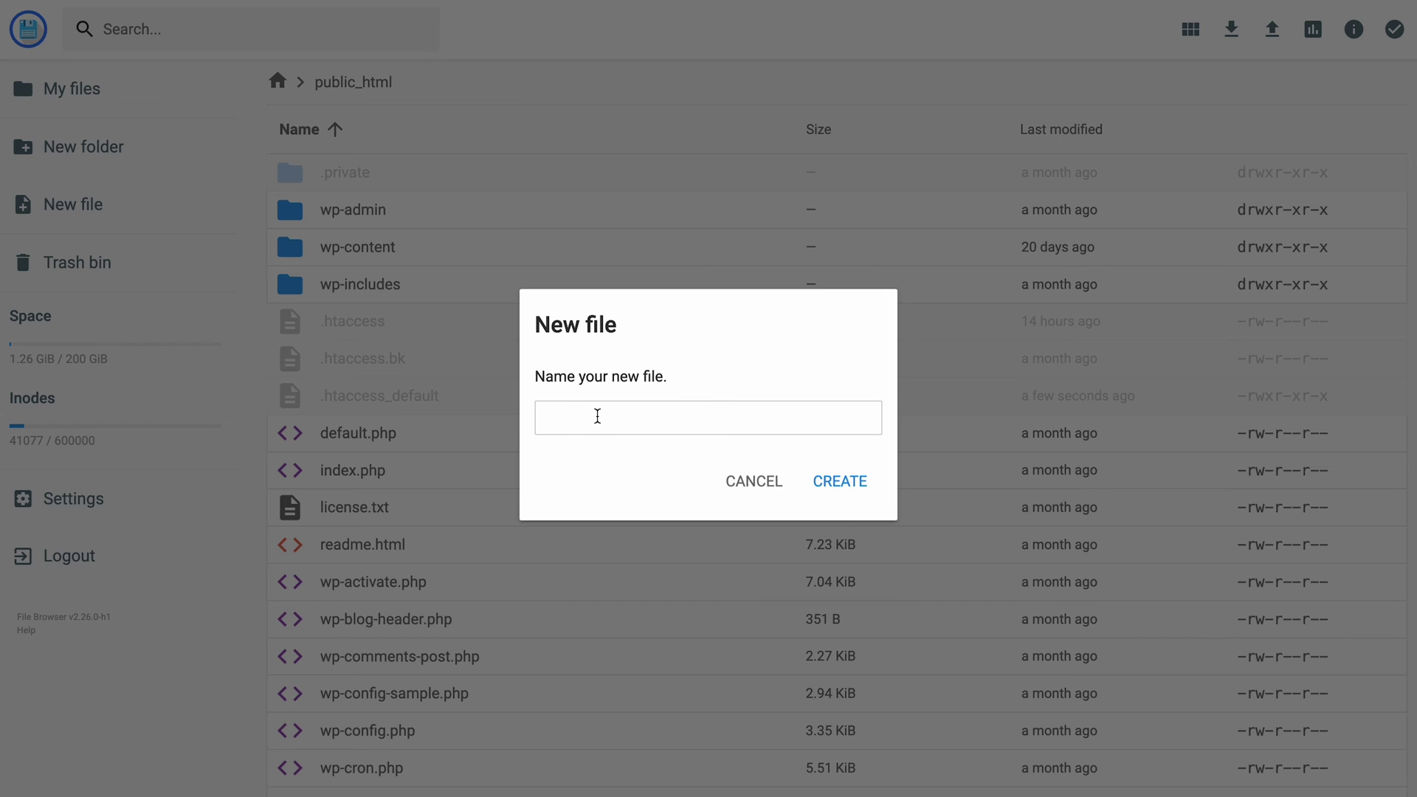
text(maintenance.html)
click(834, 482)
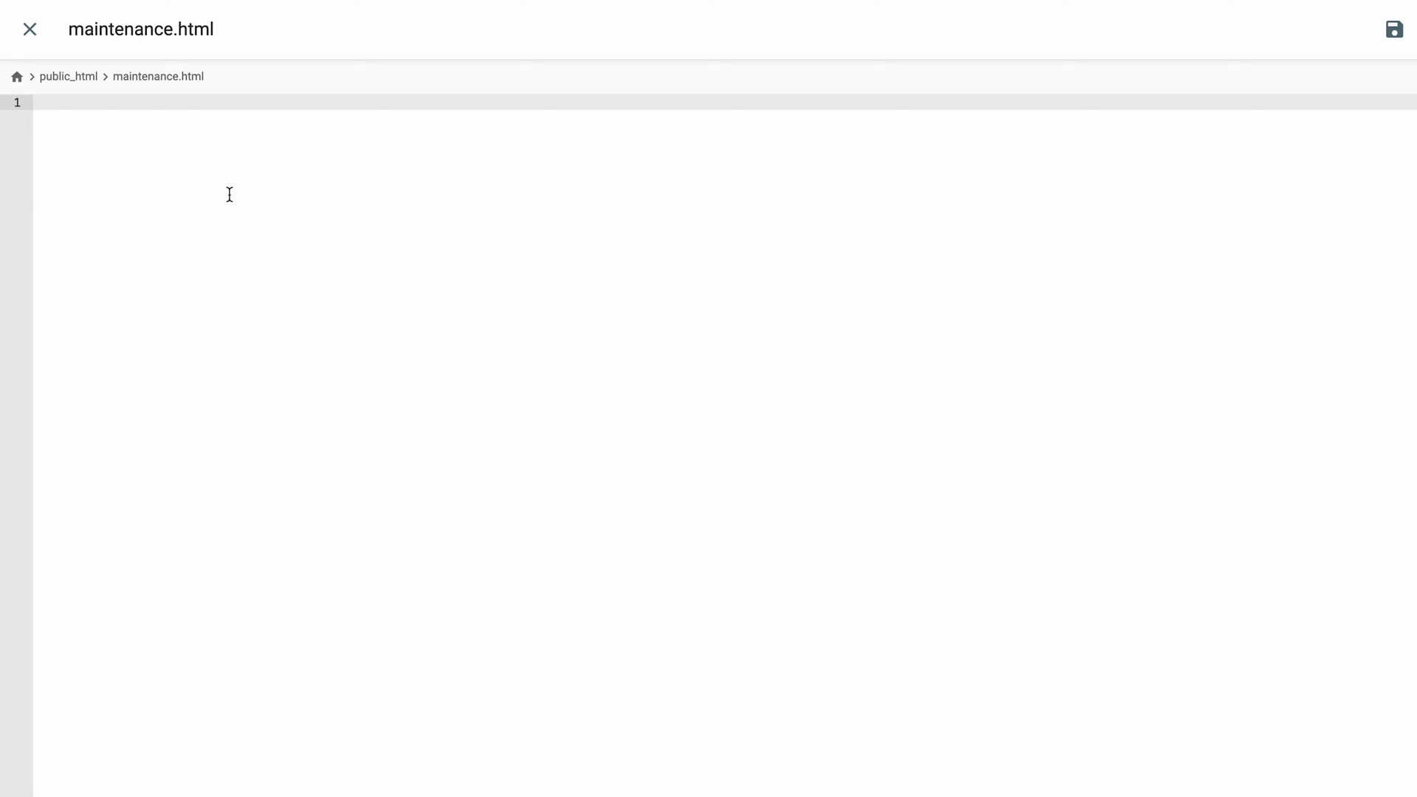
text(<!DOCTYPE html> </head> <body> <h1>Under Maintenance</h1> <p>Website under planned maintenance. Please check back later.</p> </body> </html>)
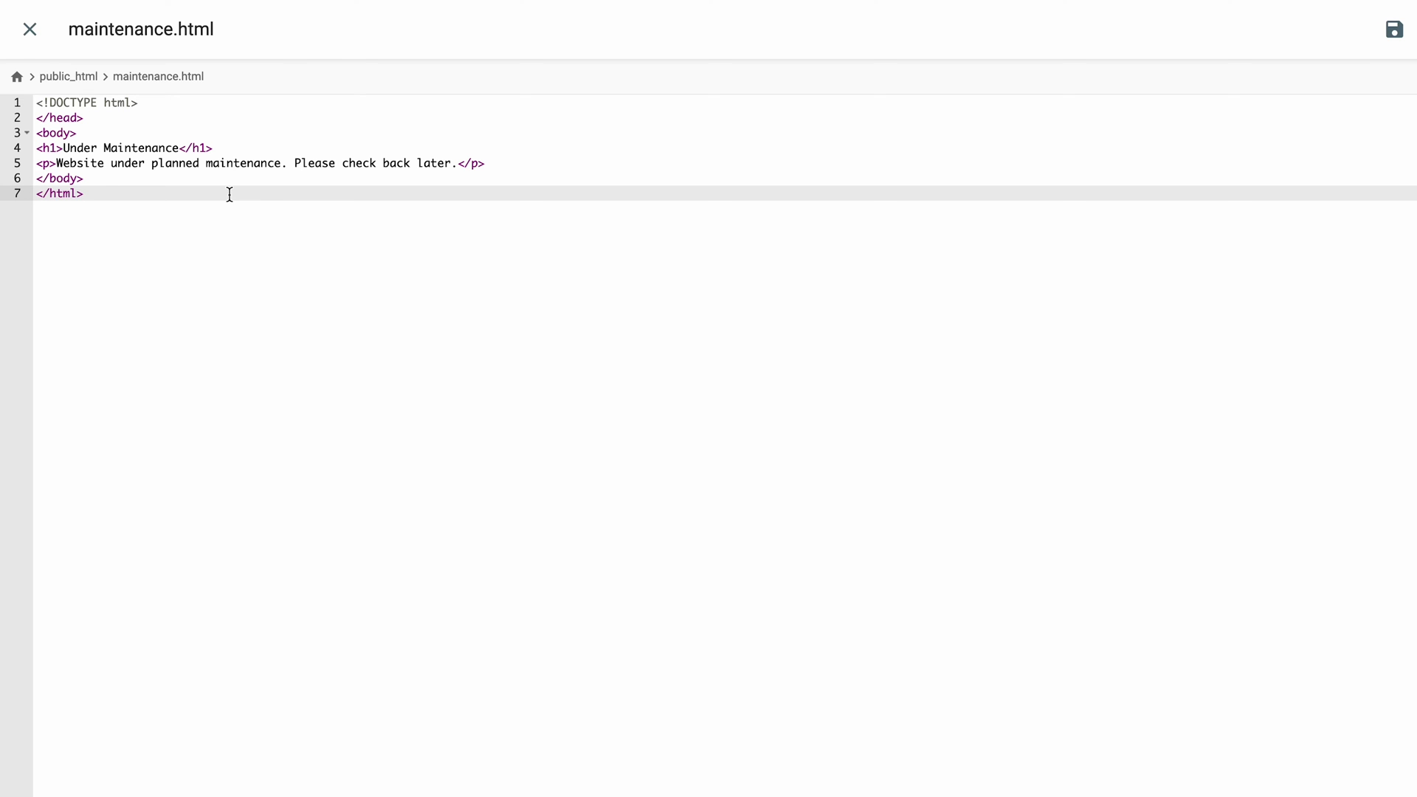
click(1395, 30)
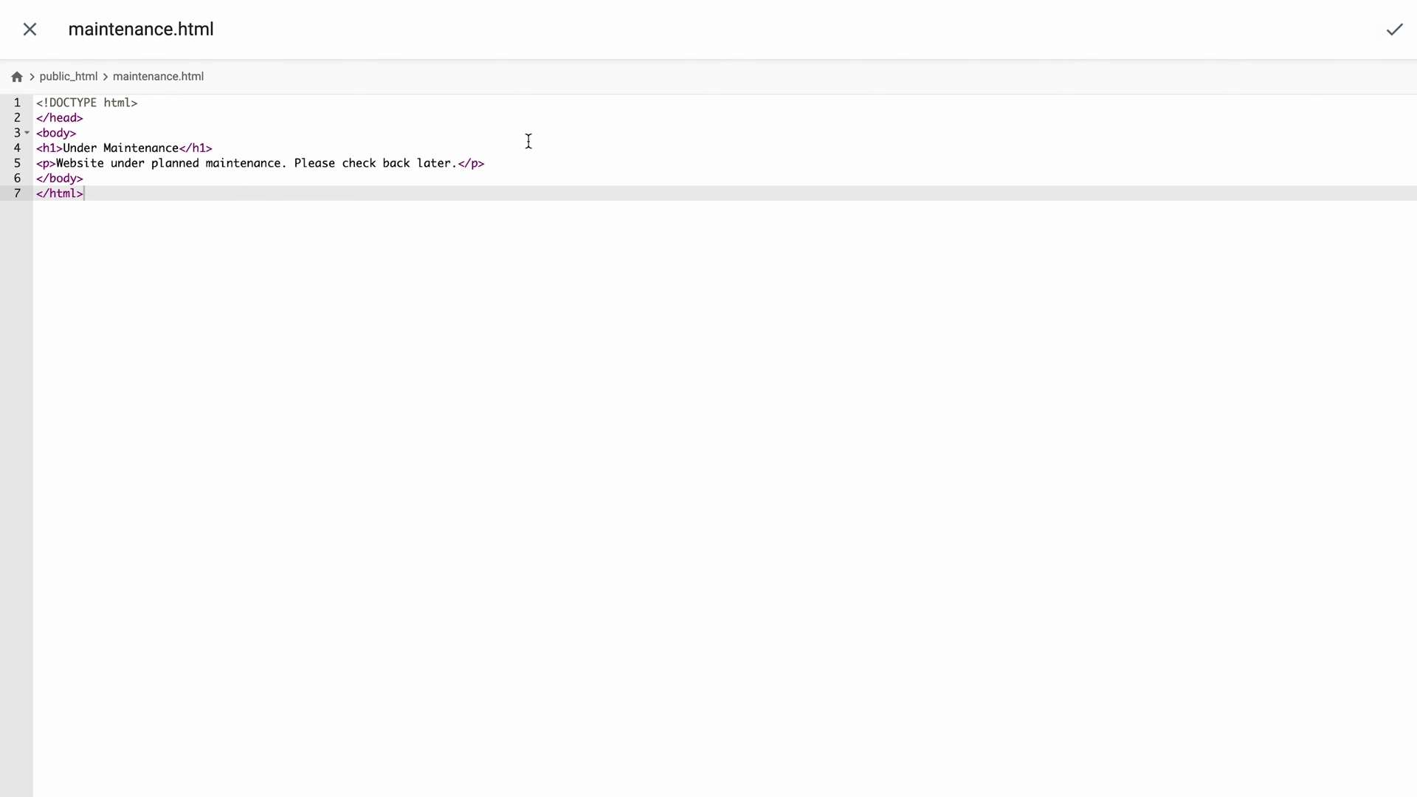
click(40, 34)
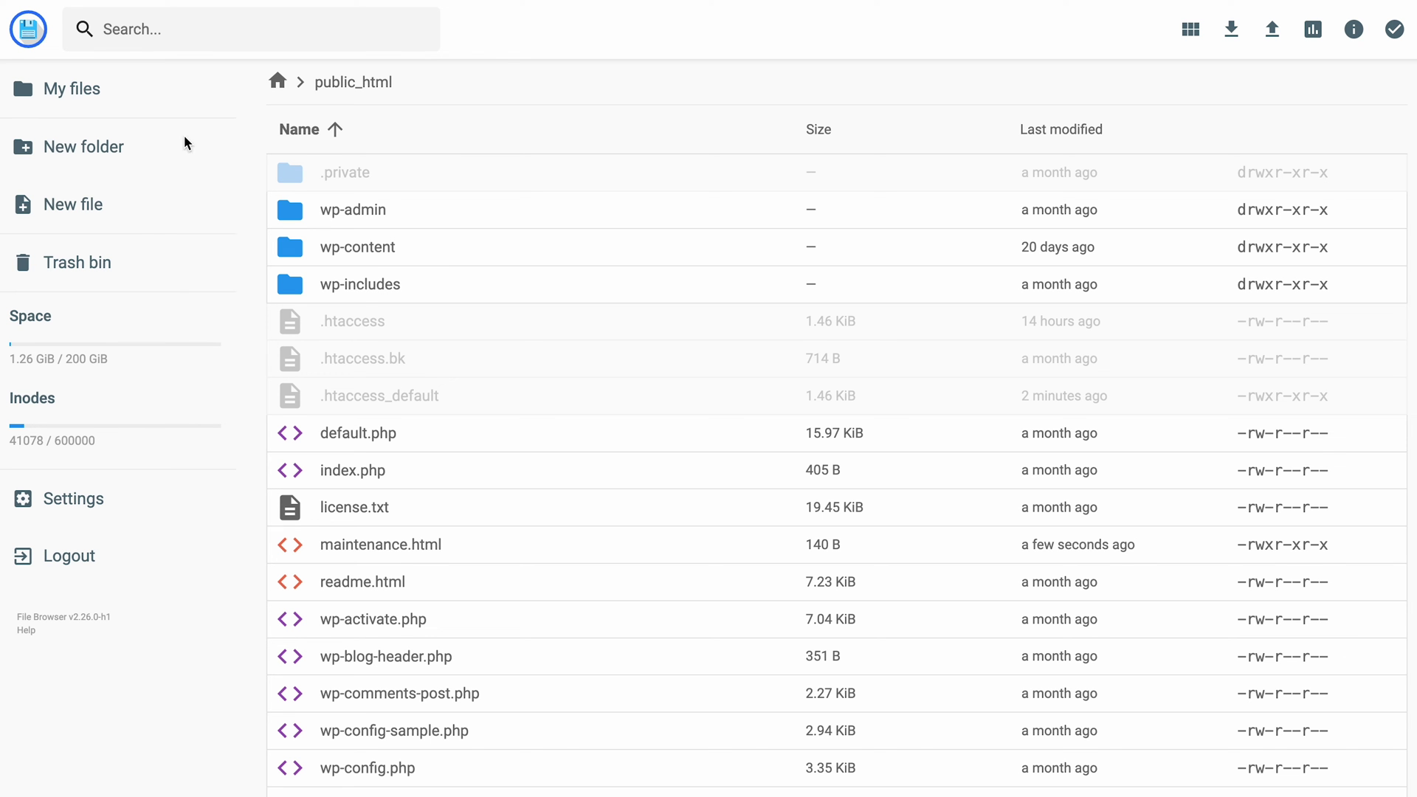
Step: Insert the MAINTENANCE MODE 503 rewrite block after line 44 of .htaccess and select lines 45–50
double_click(445, 330)
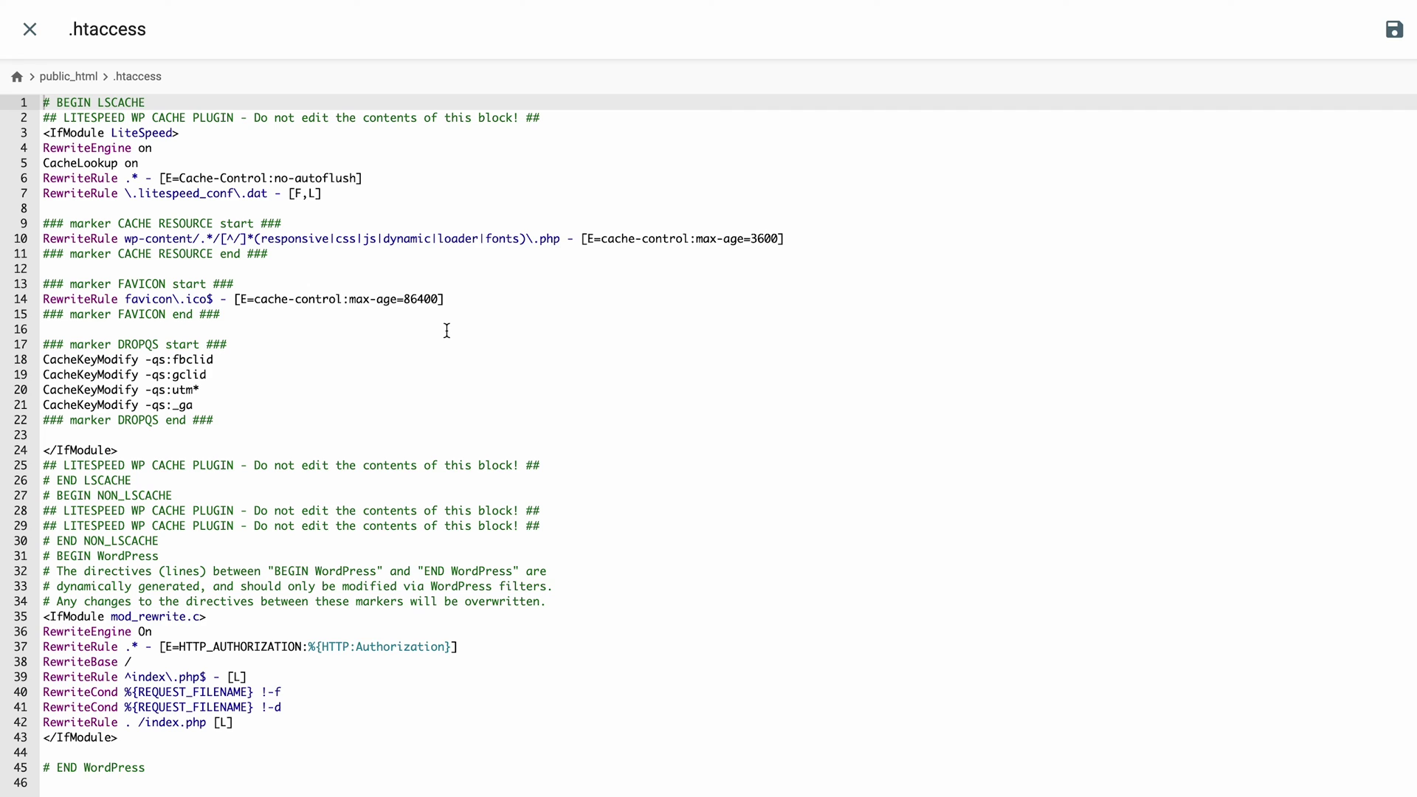
click(132, 750)
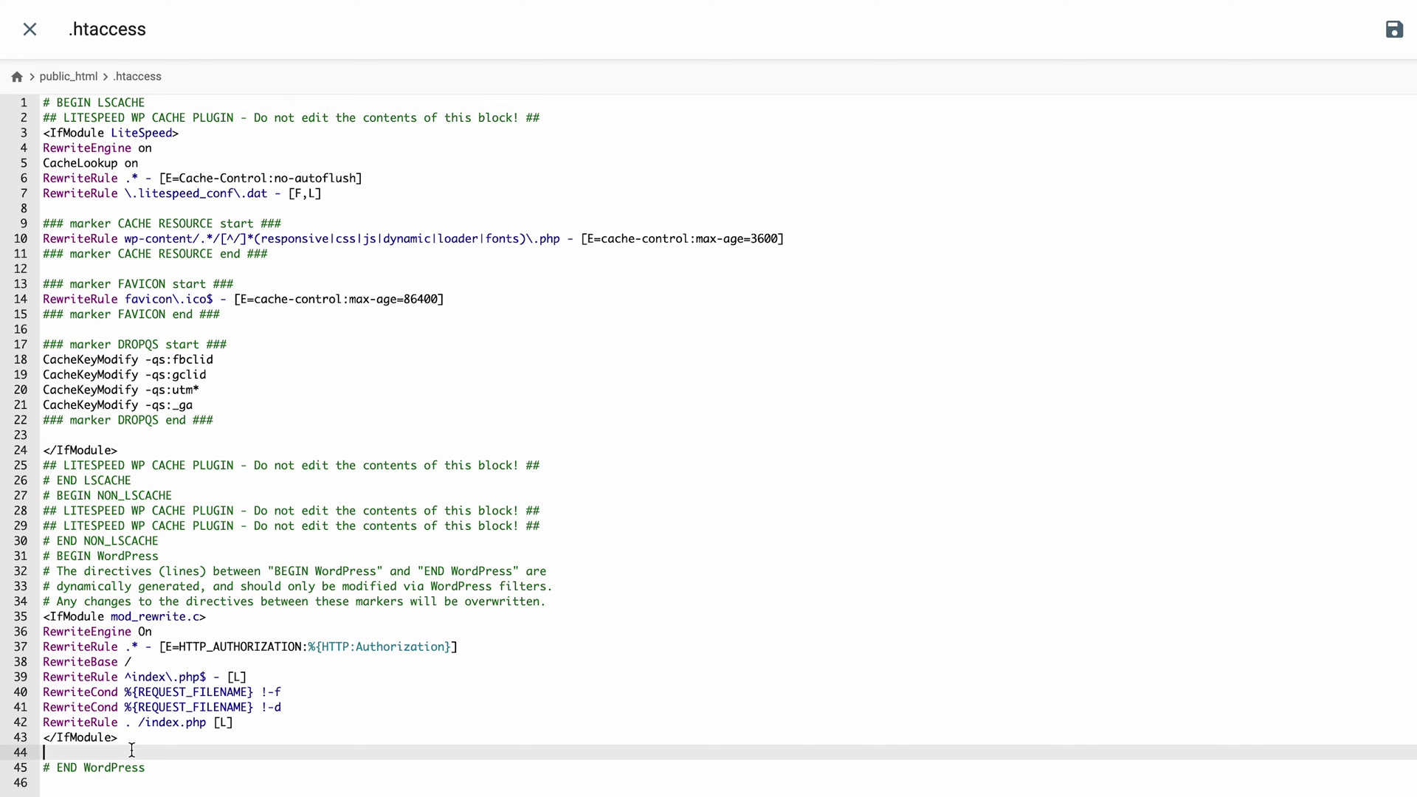
key(Return)
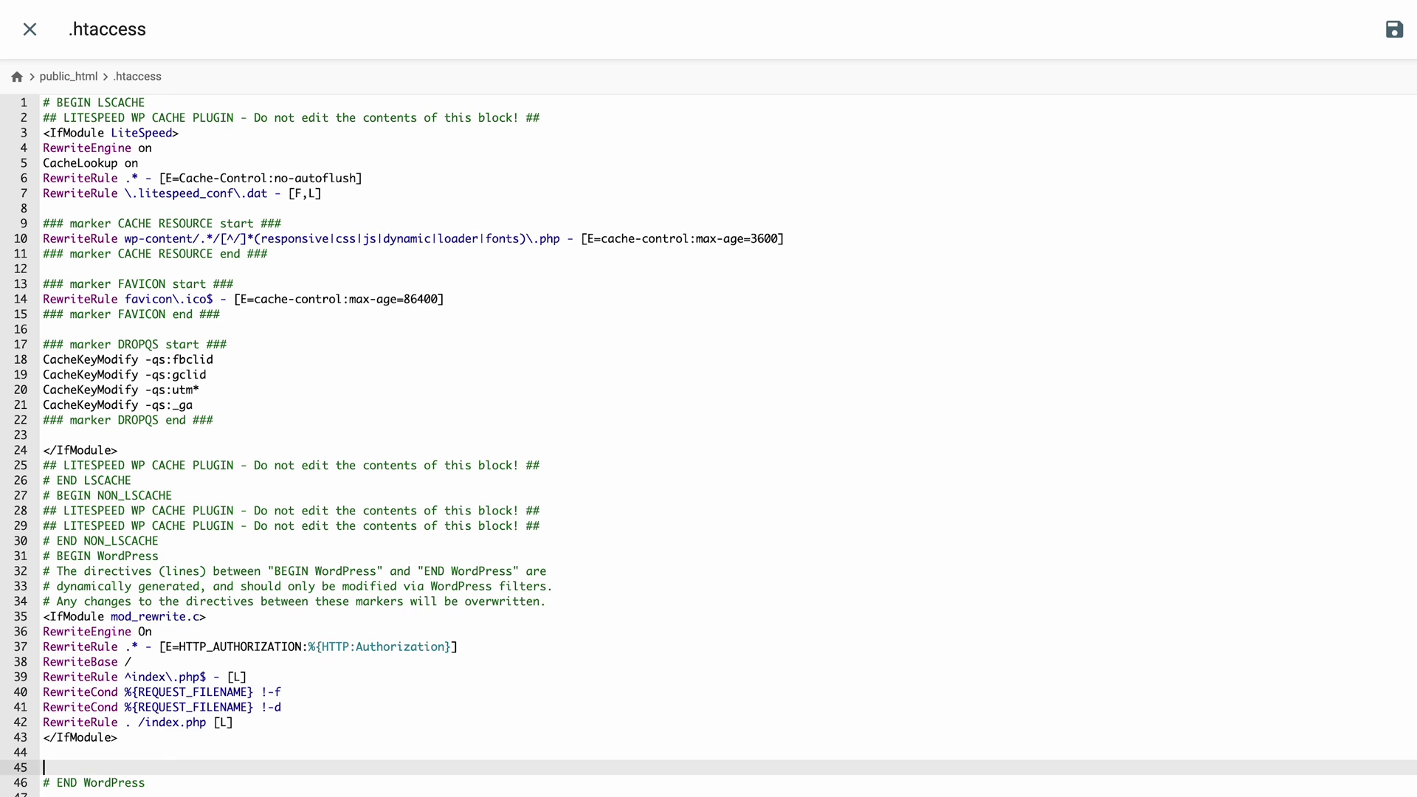
text(# BEGIN MAINTENANCE MODE RewriteEngine On RewriteBase / RewriteCond %{REQUEST_URI} !^/maintenance\.html$ RewriteRule ^(.*)$ https://example.com/maintenance.html [R=503,L])
scroll(285, 720, down, 1)
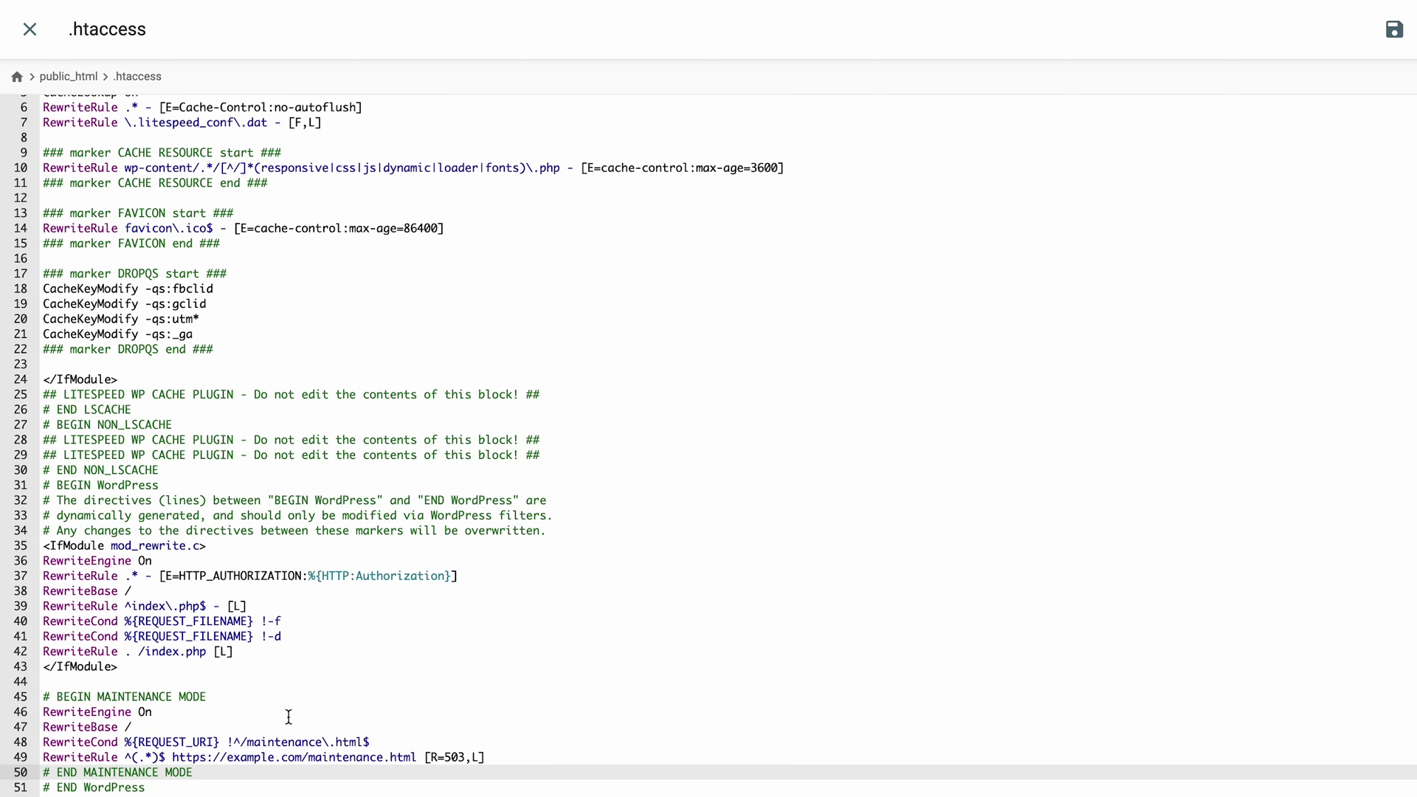
key(Return)
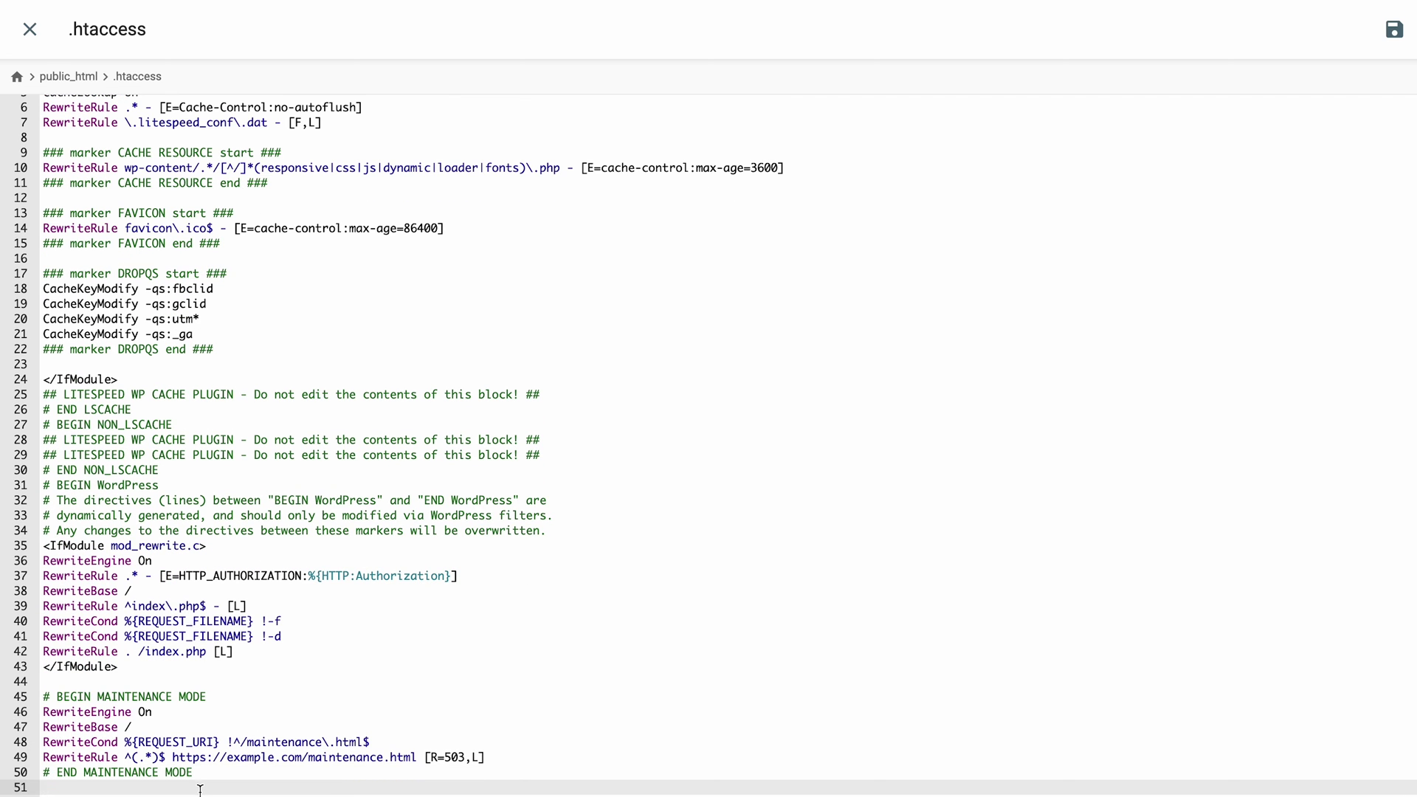
scroll(198, 791, down, 2)
drag(206, 712, 40, 636)
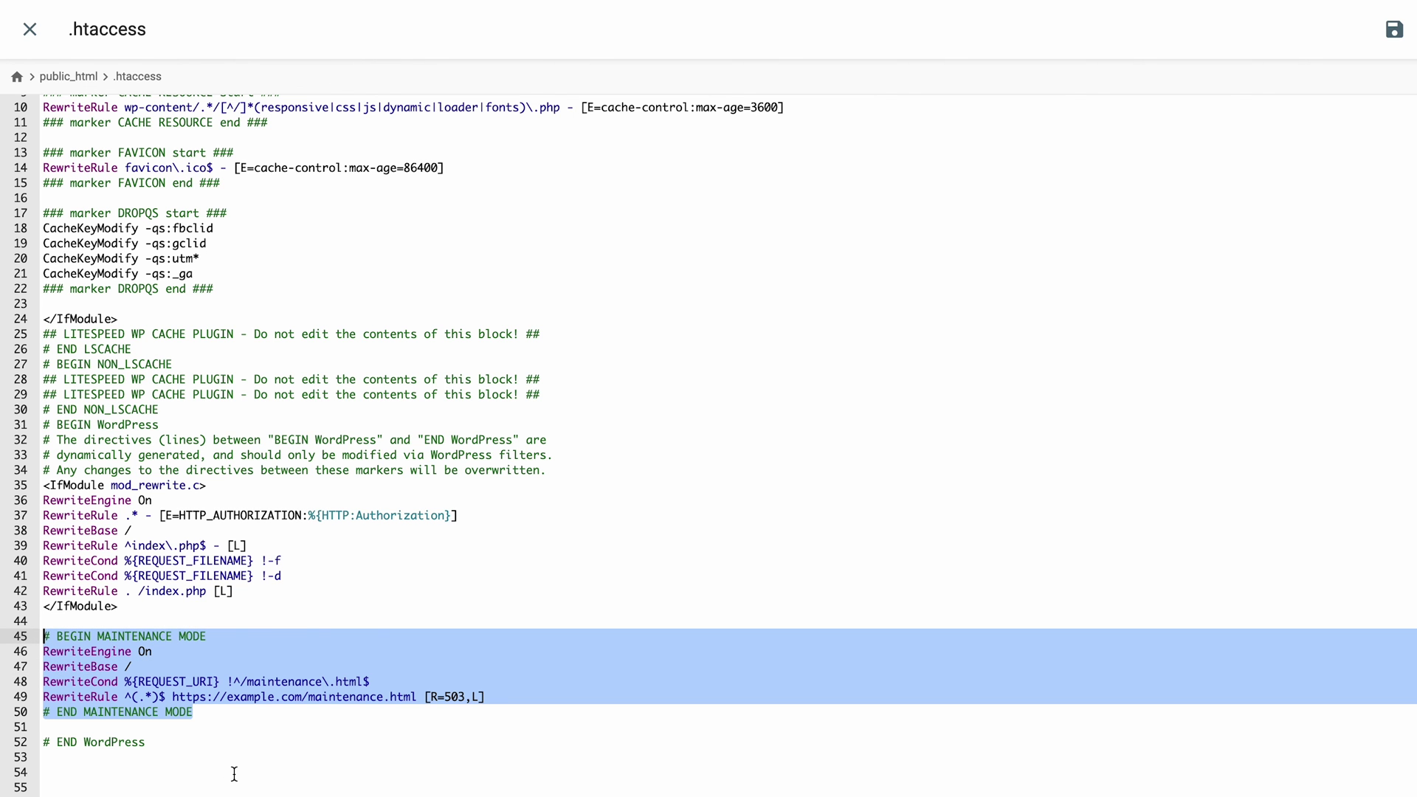